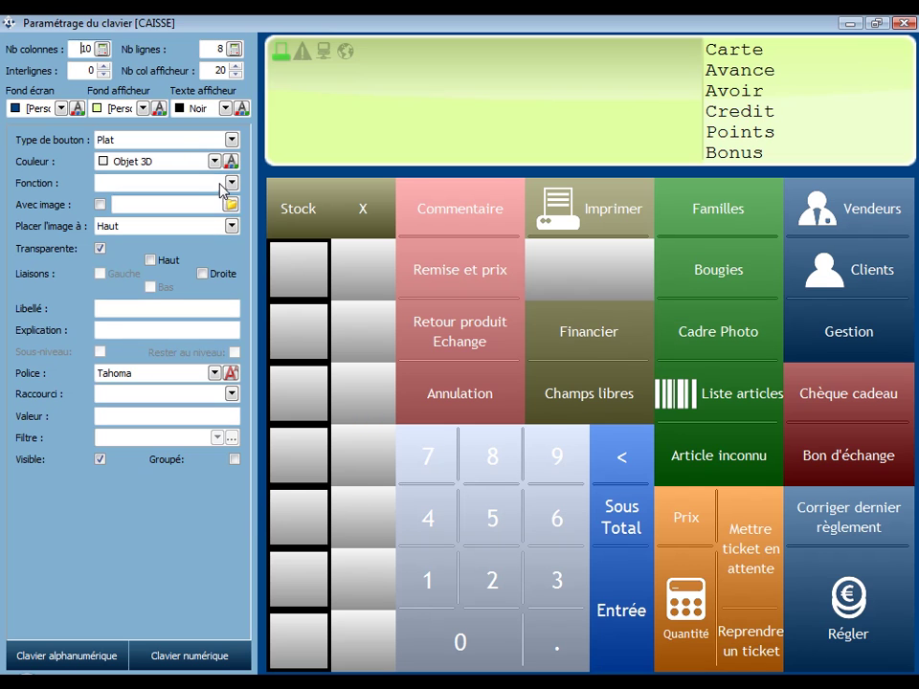
Assign the Article function to the selected blank keys in the first column and set their colour to green (Vert)
{"action": "left_click", "coordinate": [230, 184]}
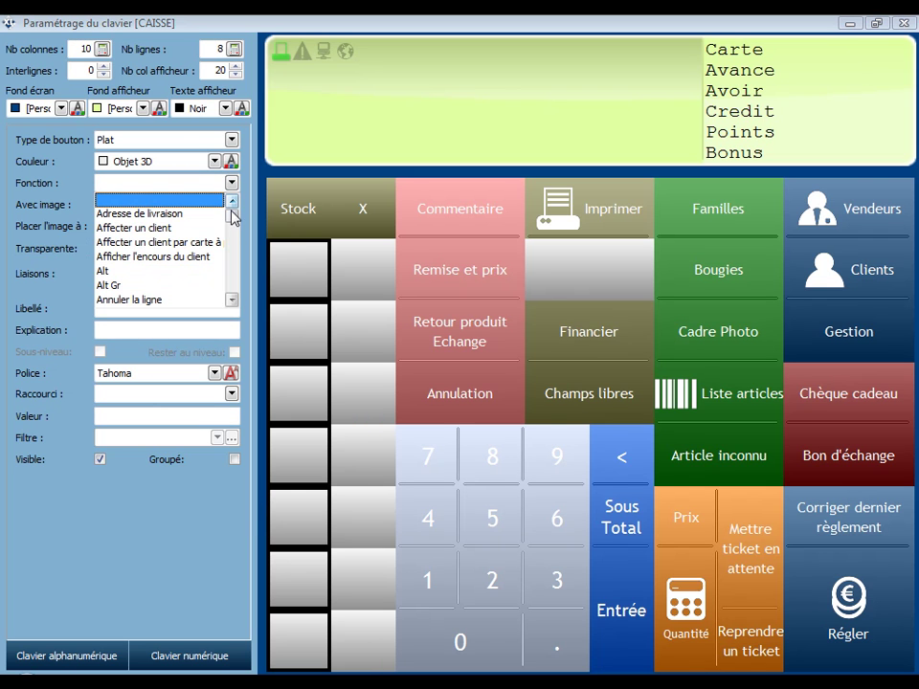
{"action": "mouse_move", "coordinate": [233, 221]}
{"action": "left_mouse_down"}
{"action": "mouse_move", "coordinate": [231, 285]}
{"action": "mouse_move", "coordinate": [233, 222]}
{"action": "mouse_move", "coordinate": [231, 229]}
{"action": "left_mouse_up"}
{"action": "left_click", "coordinate": [200, 259]}
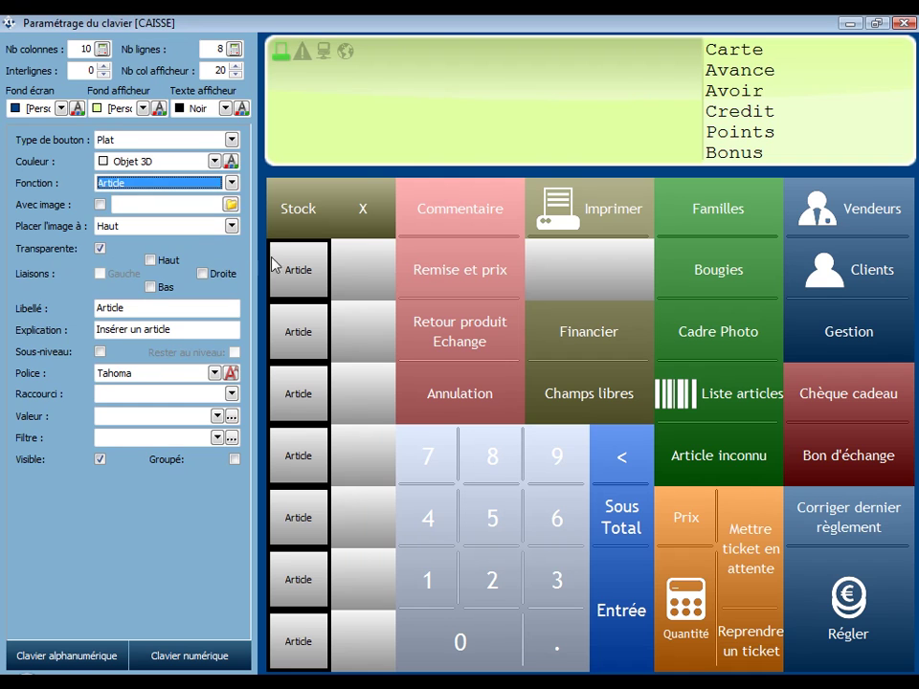
{"action": "left_click", "coordinate": [233, 164]}
{"action": "left_click", "coordinate": [424, 257]}
{"action": "left_click", "coordinate": [402, 421]}
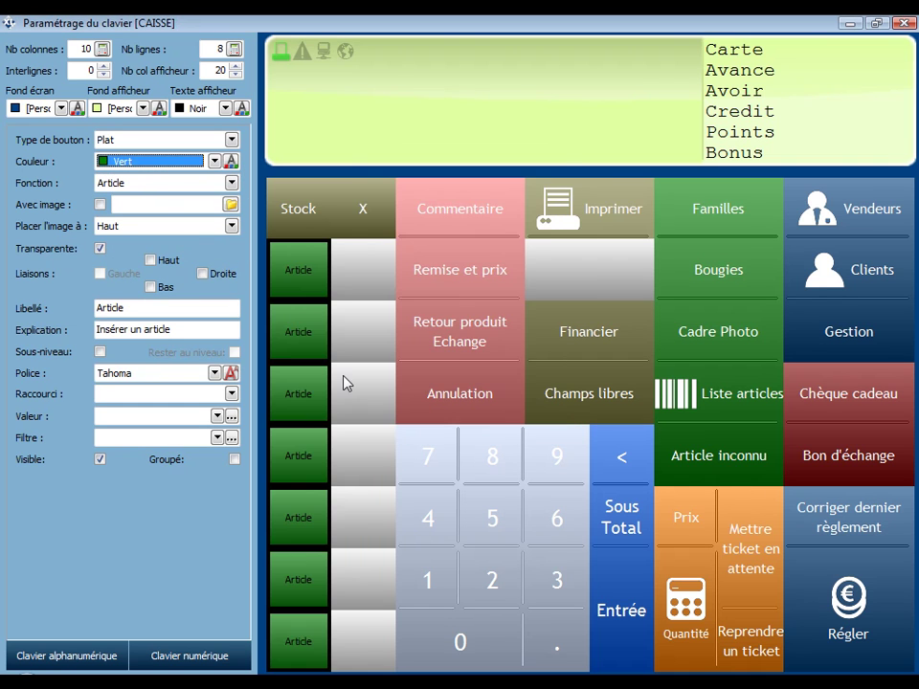
Set the font of the selected Article keys to Tahoma bold (Gras), size 12, in white (Blanc)
{"action": "left_click", "coordinate": [231, 373]}
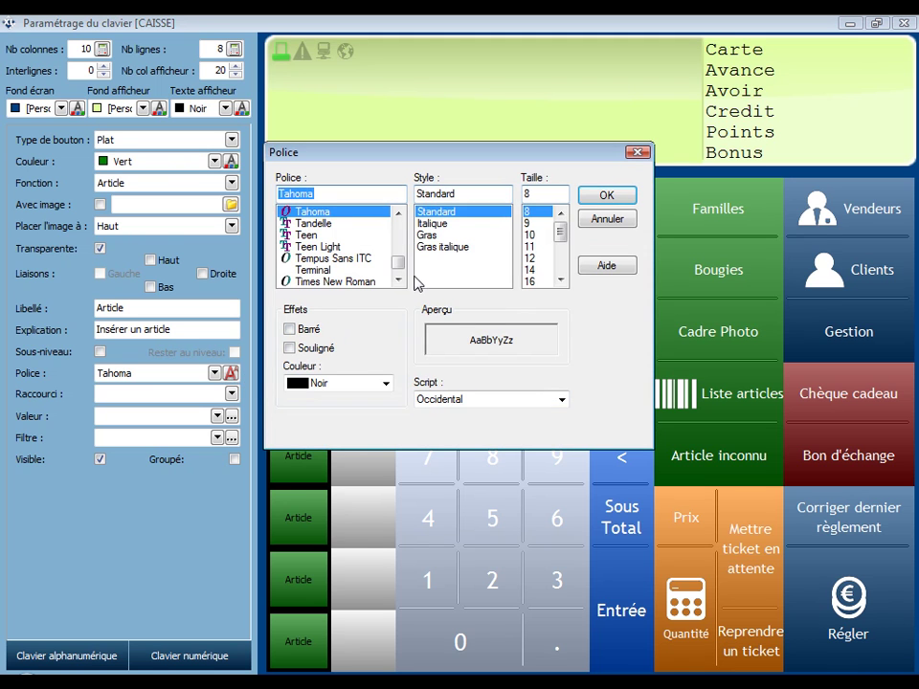
{"action": "left_click", "coordinate": [426, 235]}
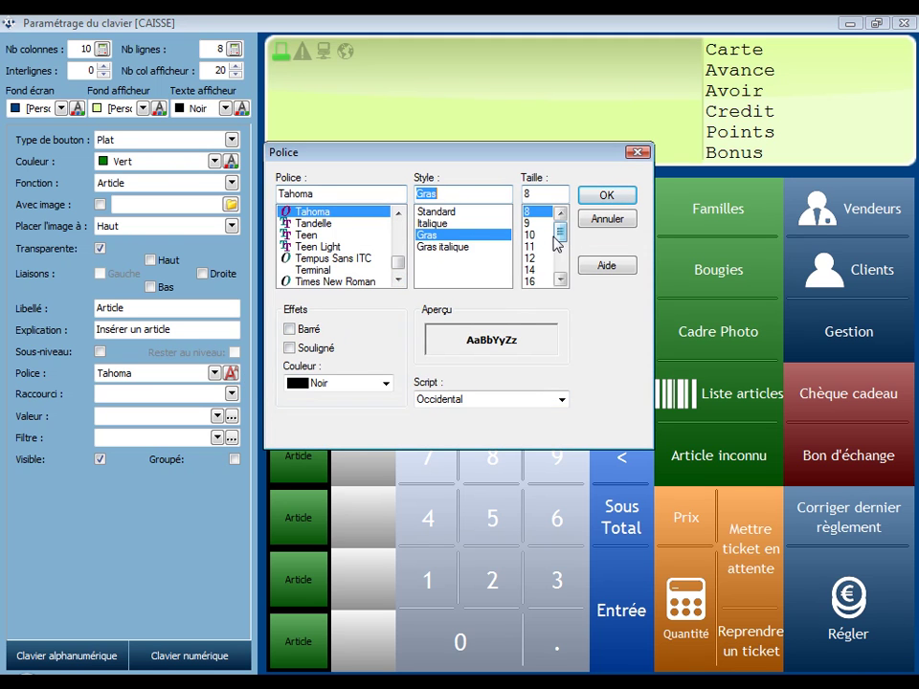
{"action": "left_click", "coordinate": [532, 259]}
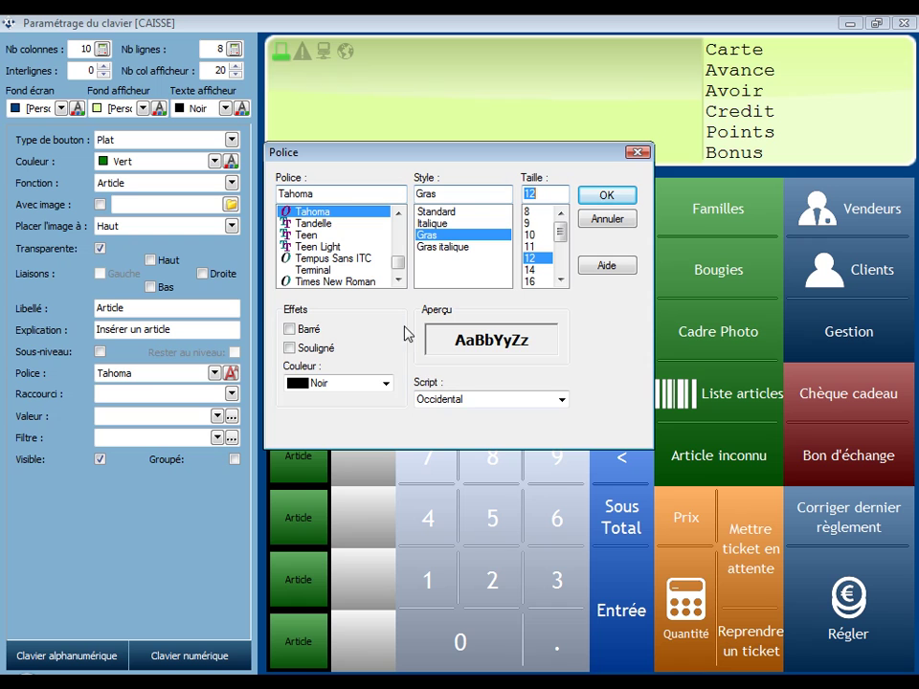
{"action": "left_click", "coordinate": [385, 384]}
{"action": "left_click", "coordinate": [321, 574]}
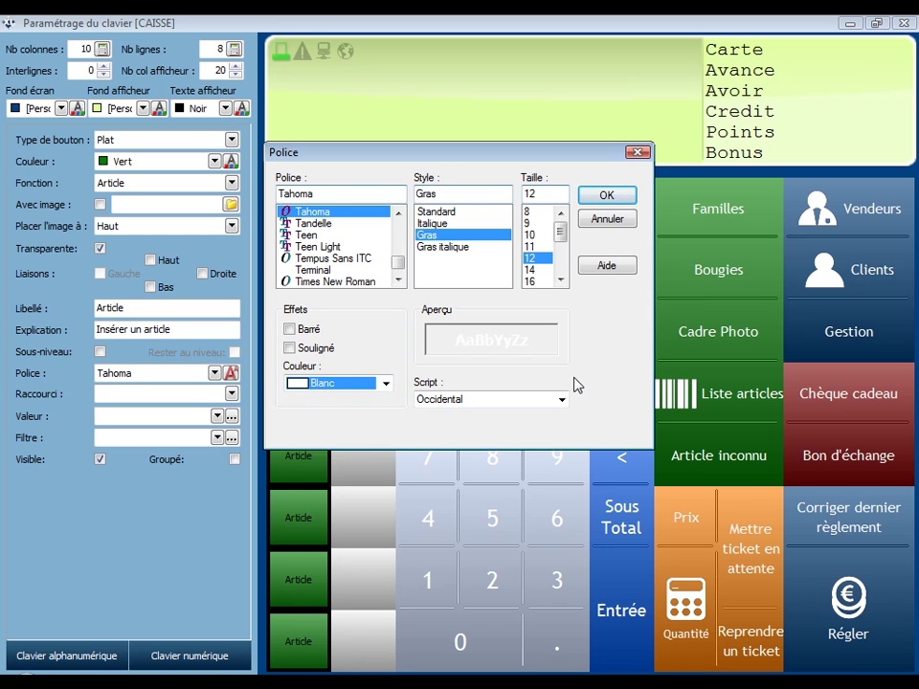
{"action": "left_click", "coordinate": [607, 196]}
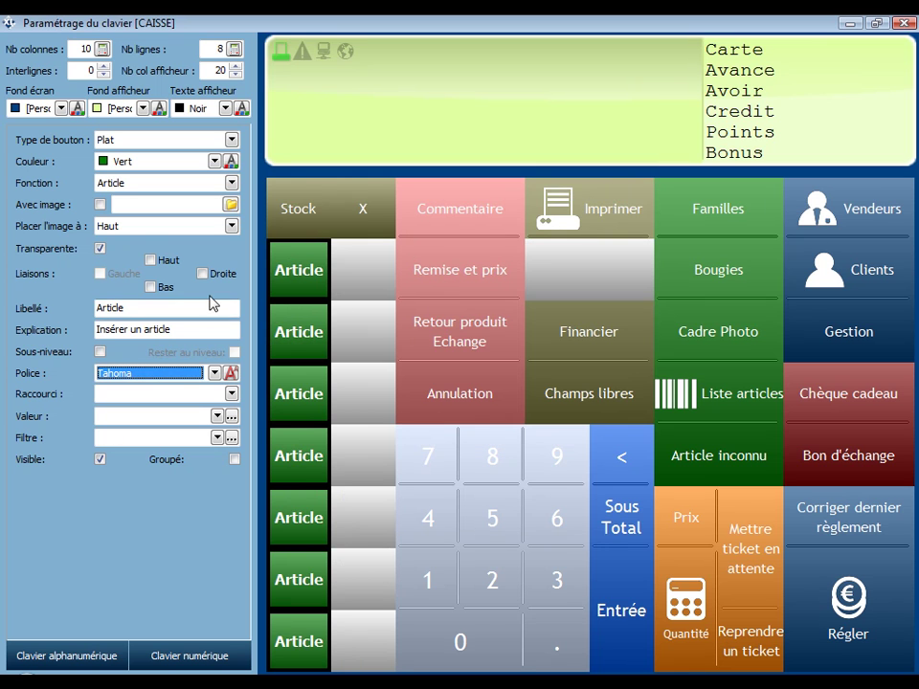
Link the Article keys to the cells on their right (Droite) and group the whole column of keys
{"action": "left_click", "coordinate": [202, 274]}
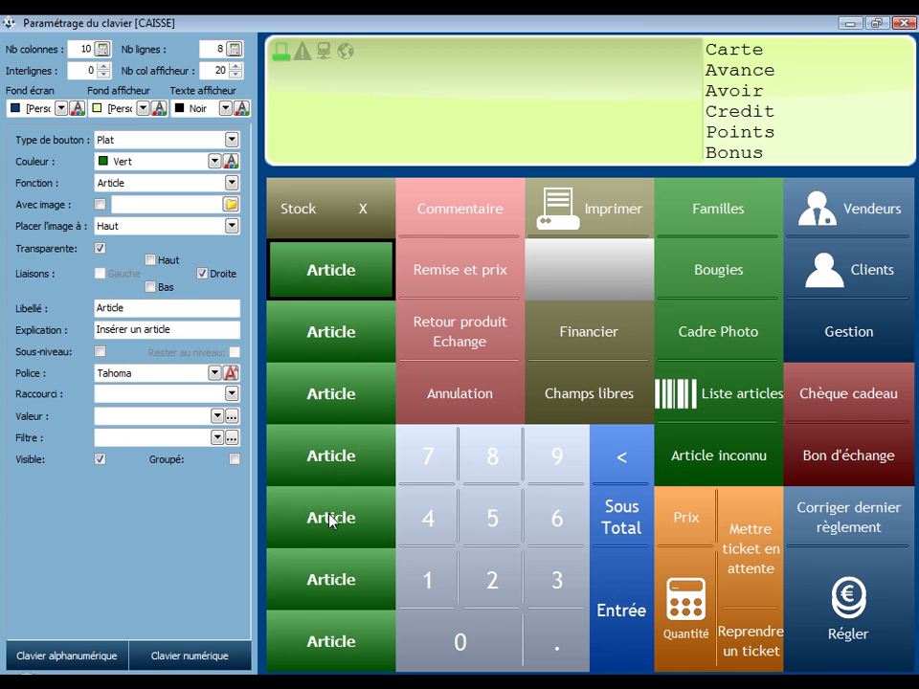
{"action": "left_click", "coordinate": [299, 622]}
{"action": "left_click", "coordinate": [235, 459]}
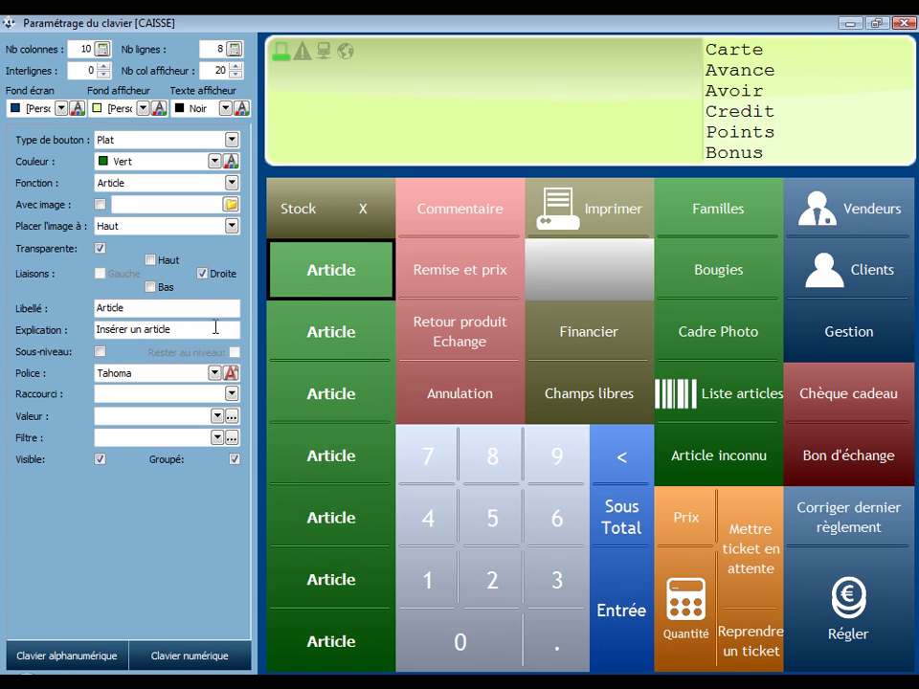
Assign article F001-424, Vase 11 Giardino, as the value of the first Article key
{"action": "left_click", "coordinate": [217, 416]}
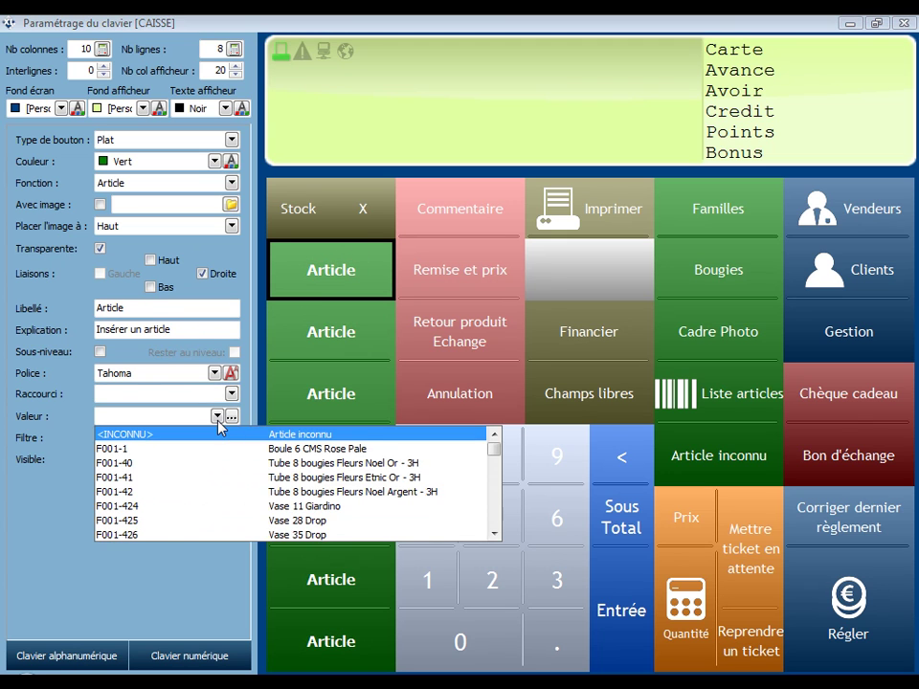
{"action": "left_click", "coordinate": [218, 505]}
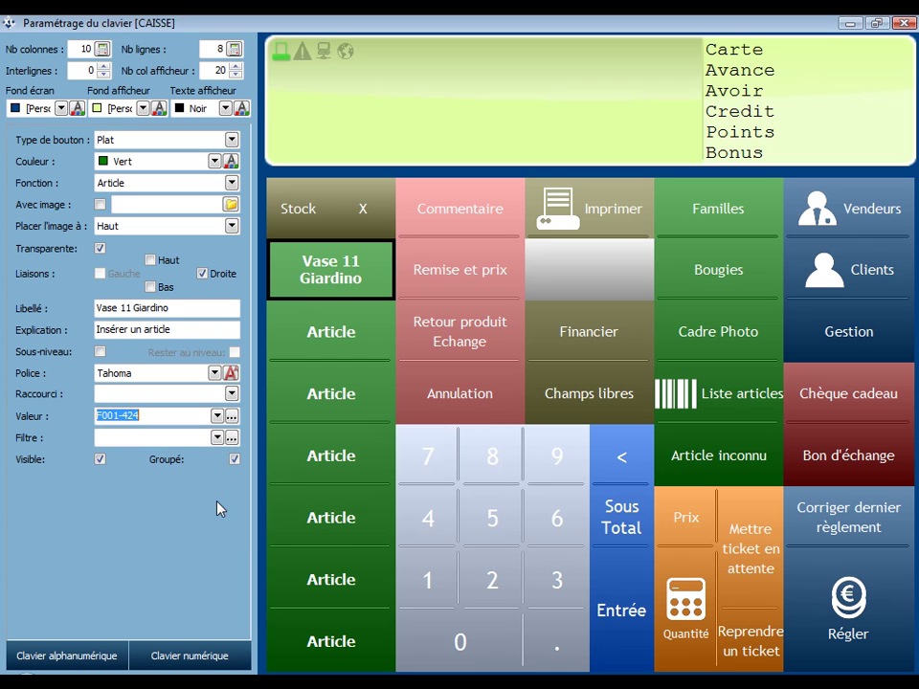
Filter the second Article key to the Deco family and change its label to Décoration
{"action": "left_click", "coordinate": [342, 335]}
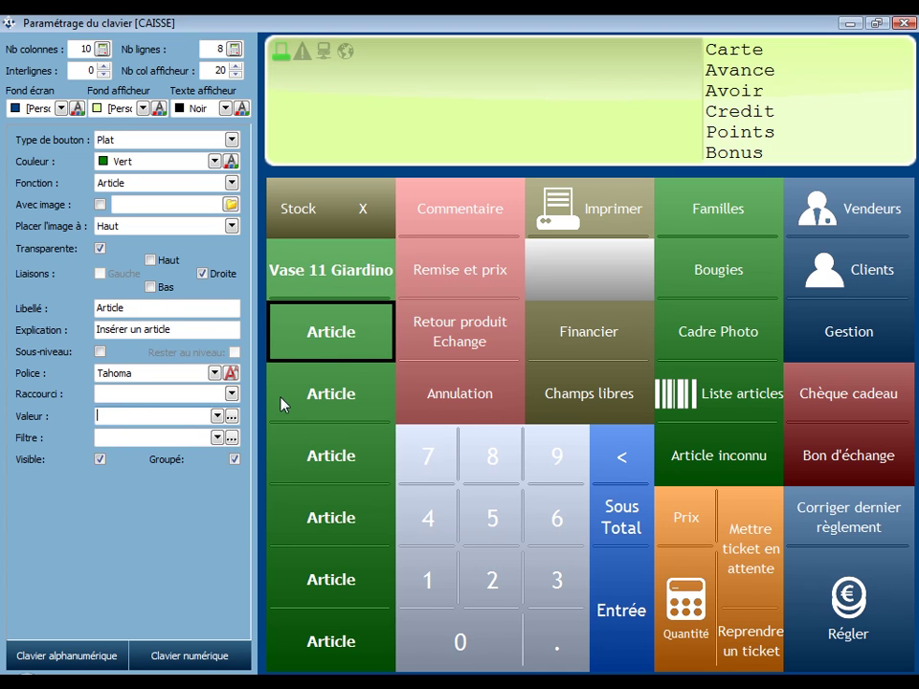
{"action": "left_click", "coordinate": [218, 438]}
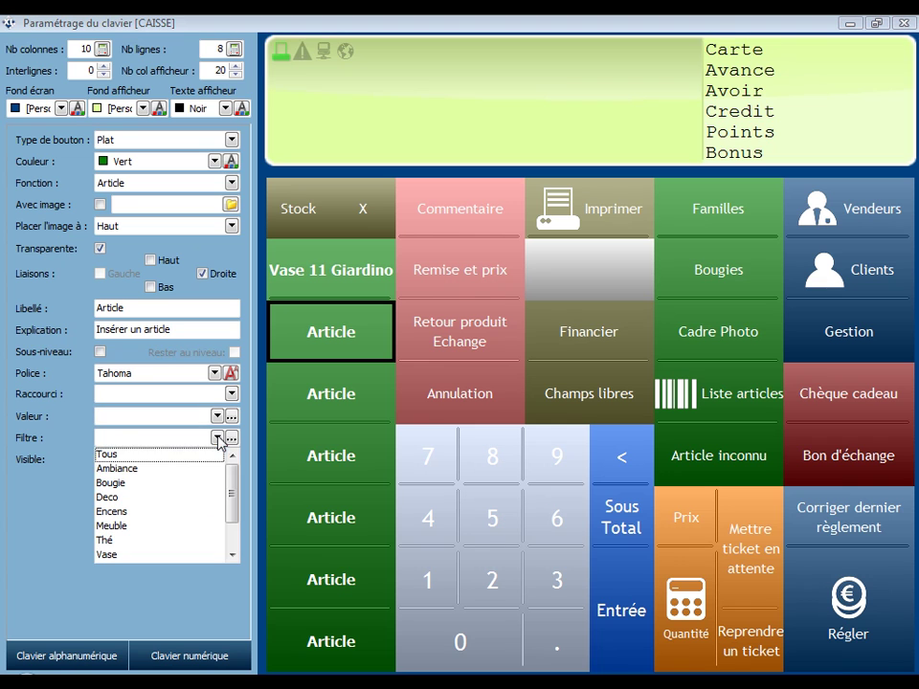
{"action": "left_click", "coordinate": [199, 499]}
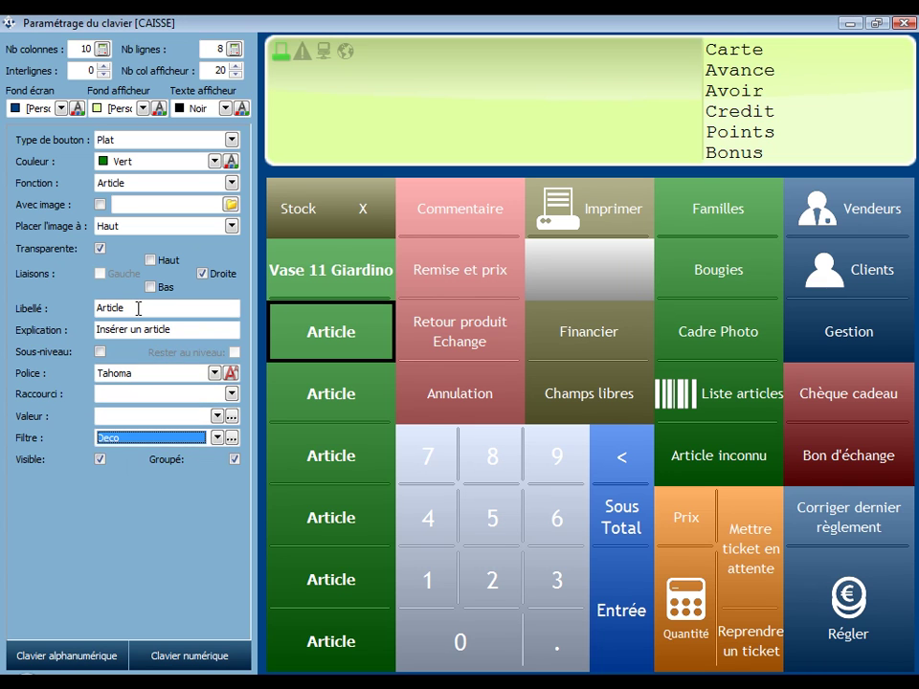
{"action": "double_click", "coordinate": [105, 309]}
{"action": "type", "text": "Dé"}
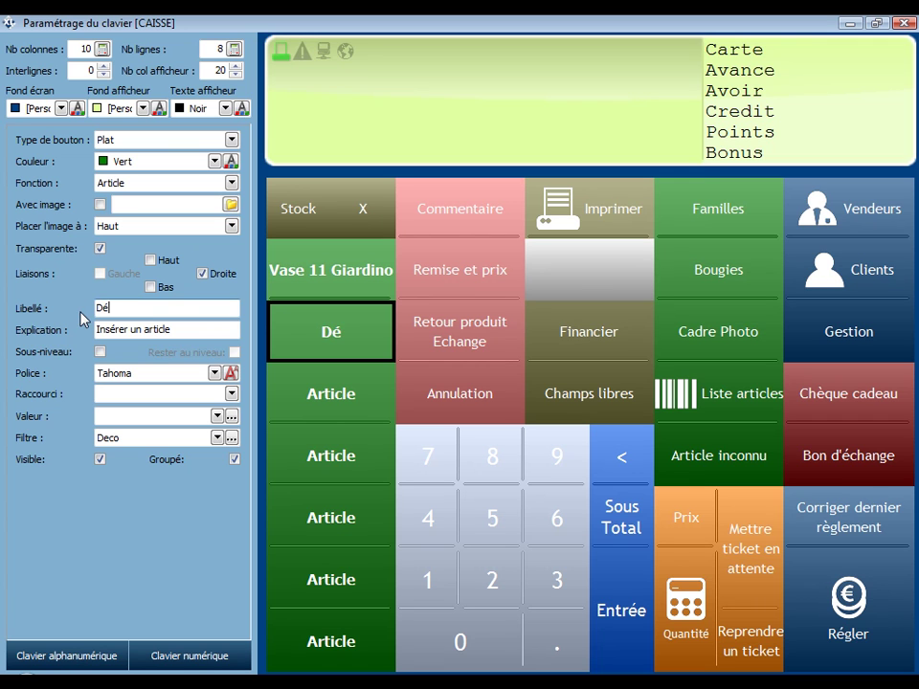
{"action": "type", "text": "coration"}
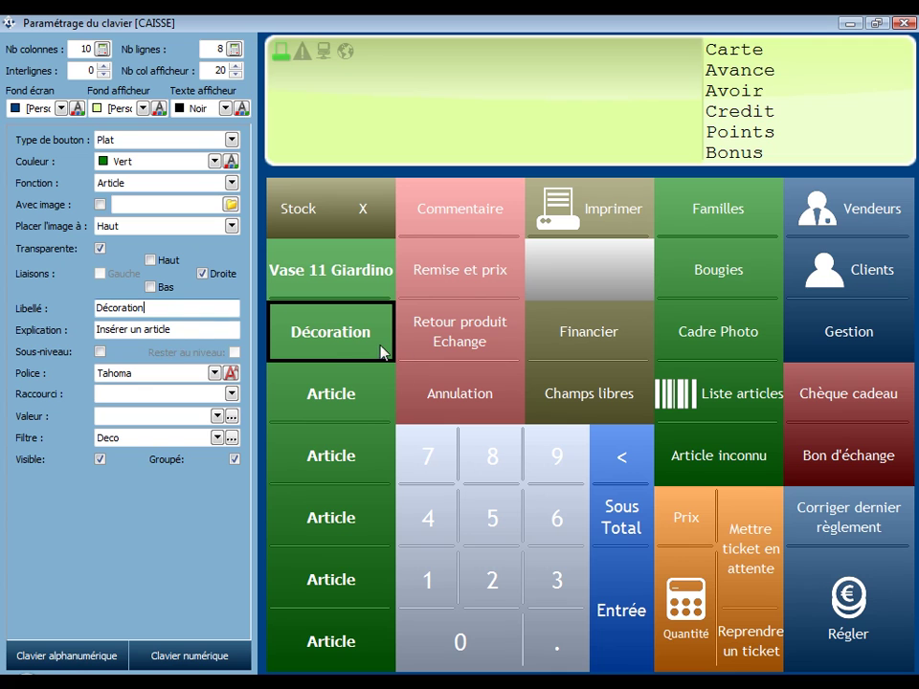
Label the third Article key Meuble, make it a sub-level key, and open its sub-level keyboard at the first key
{"action": "left_click", "coordinate": [368, 399]}
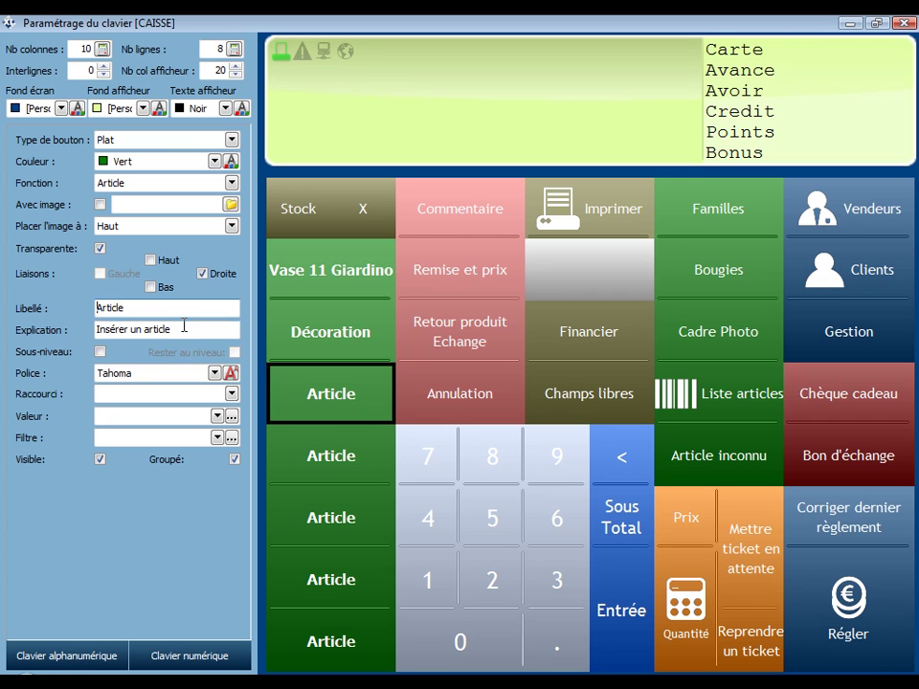
{"action": "left_click_drag", "start_coordinate": [150, 307], "coordinate": [85, 319]}
{"action": "type", "text": "Meuble"}
{"action": "left_click", "coordinate": [100, 353]}
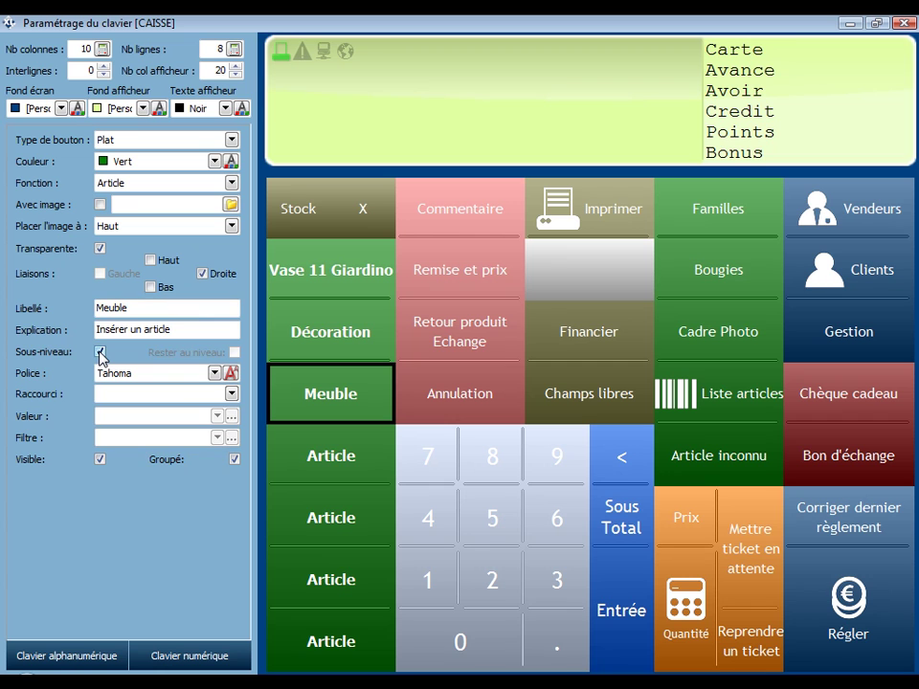
{"action": "double_click", "coordinate": [331, 400]}
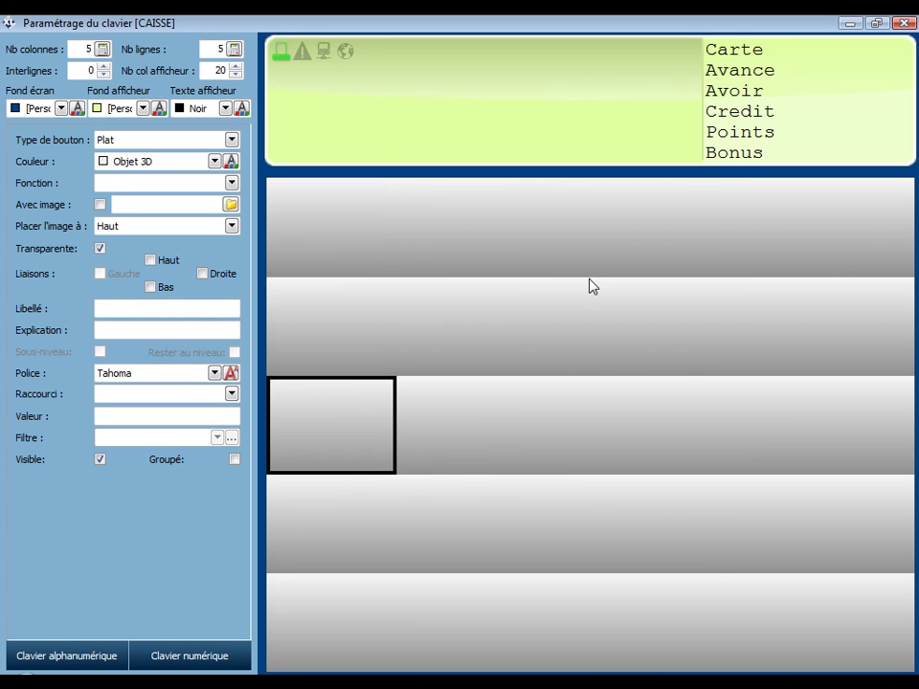
{"action": "left_click", "coordinate": [357, 228]}
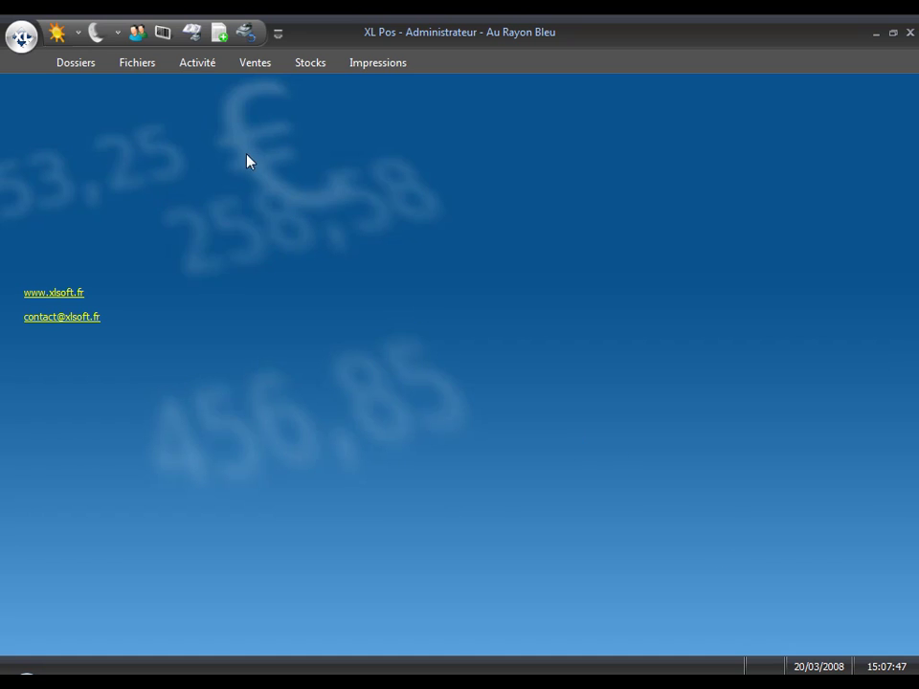
Open the free field and free index definitions of the Articles table for modification
{"action": "left_click", "coordinate": [140, 67]}
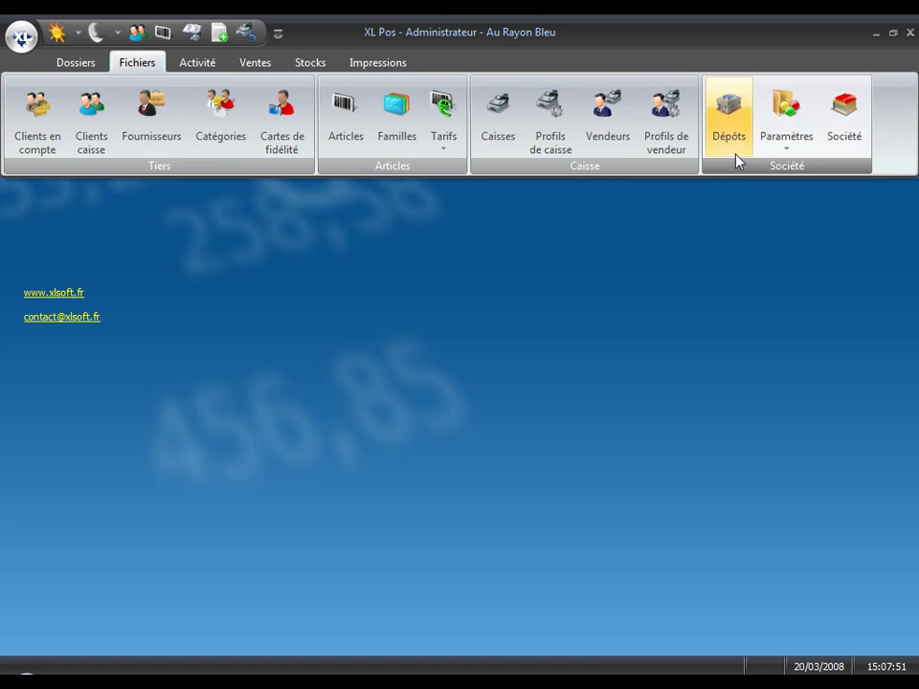
{"action": "left_click", "coordinate": [775, 144]}
{"action": "left_click", "coordinate": [773, 173]}
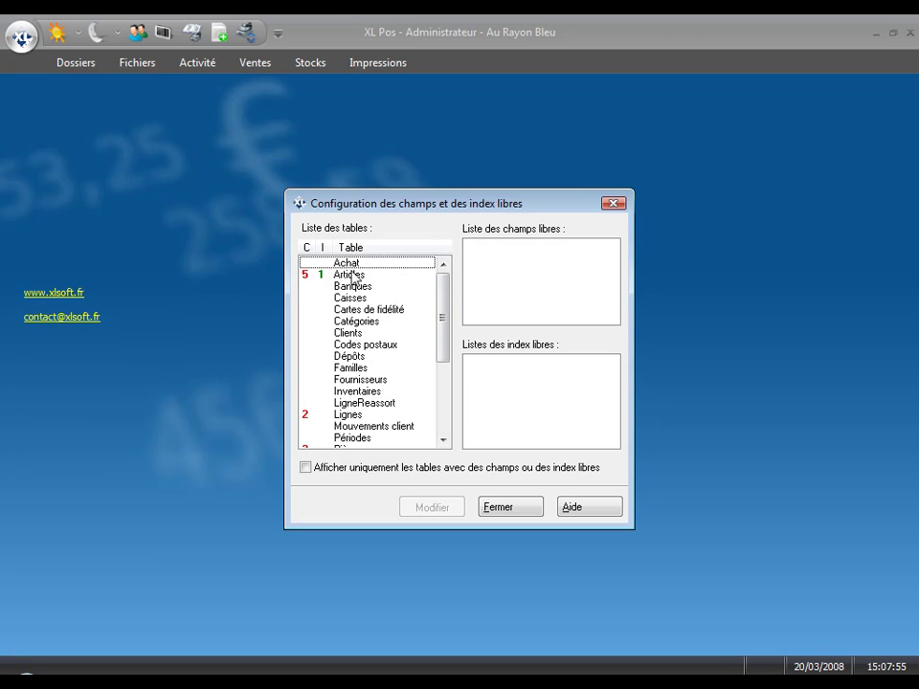
{"action": "left_click", "coordinate": [386, 275]}
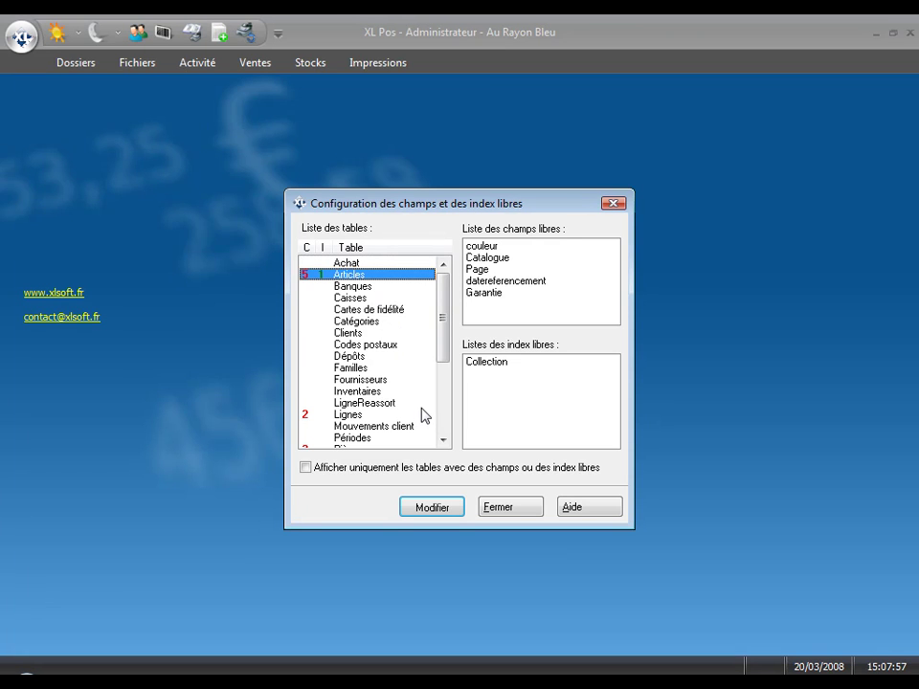
{"action": "left_click", "coordinate": [430, 505]}
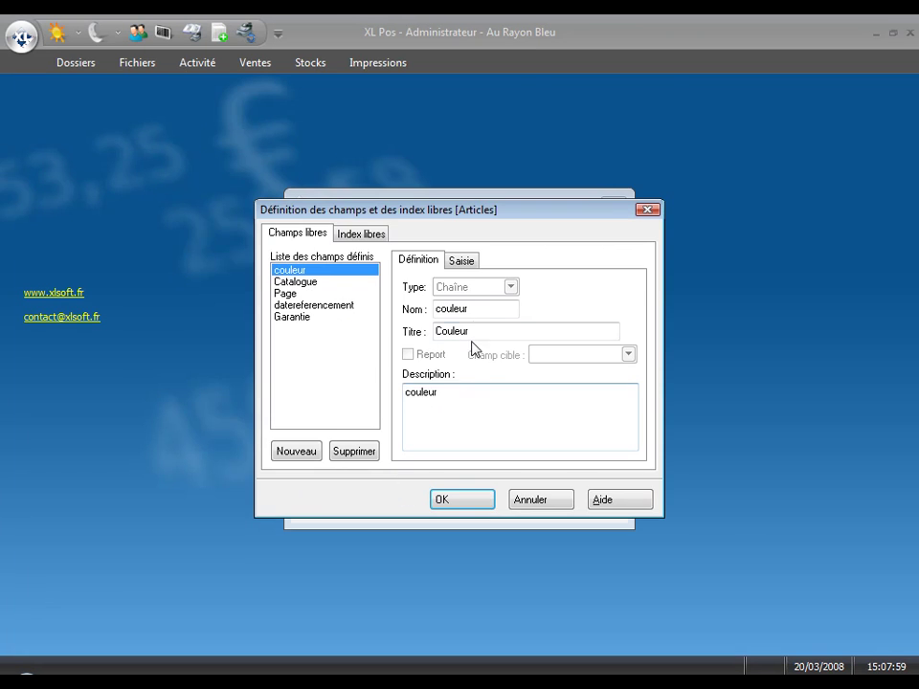
Add a free field of type Chaîne named Emplacement to the Articles table and save the configuration
{"action": "left_click", "coordinate": [297, 451]}
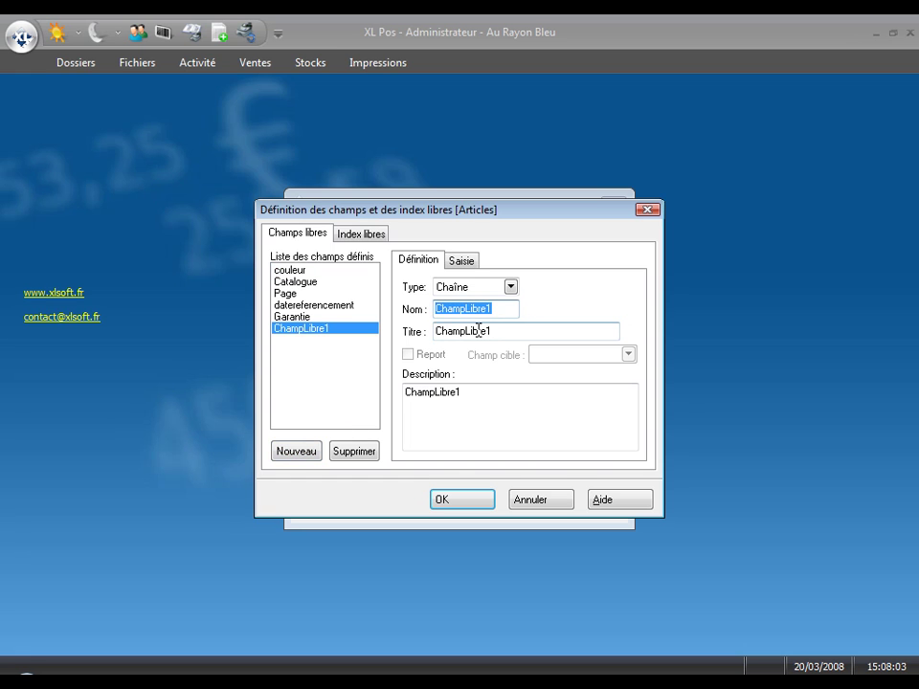
{"action": "type", "text": "Em"}
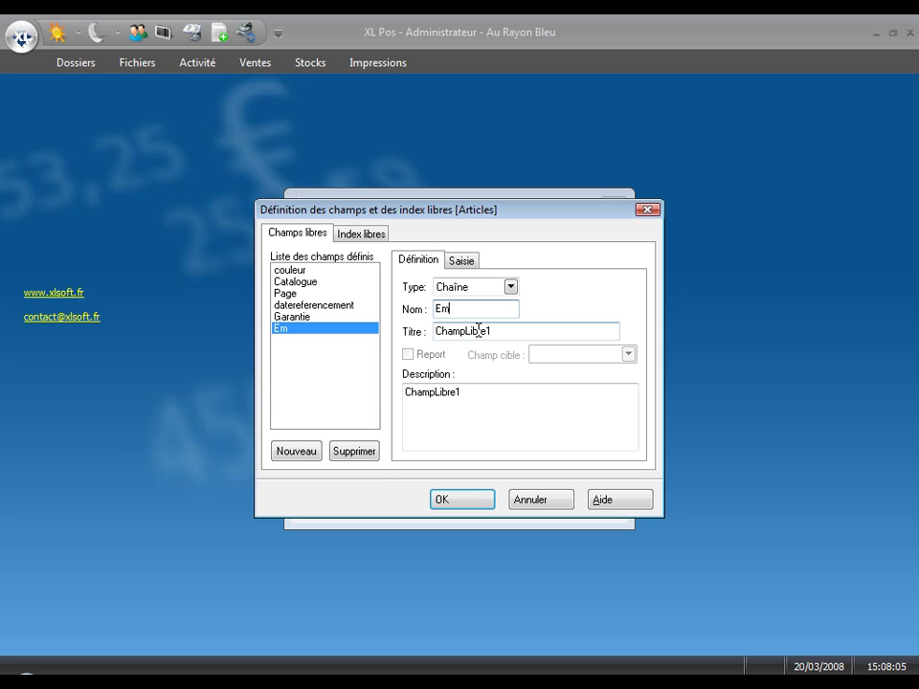
{"action": "type", "text": "placement"}
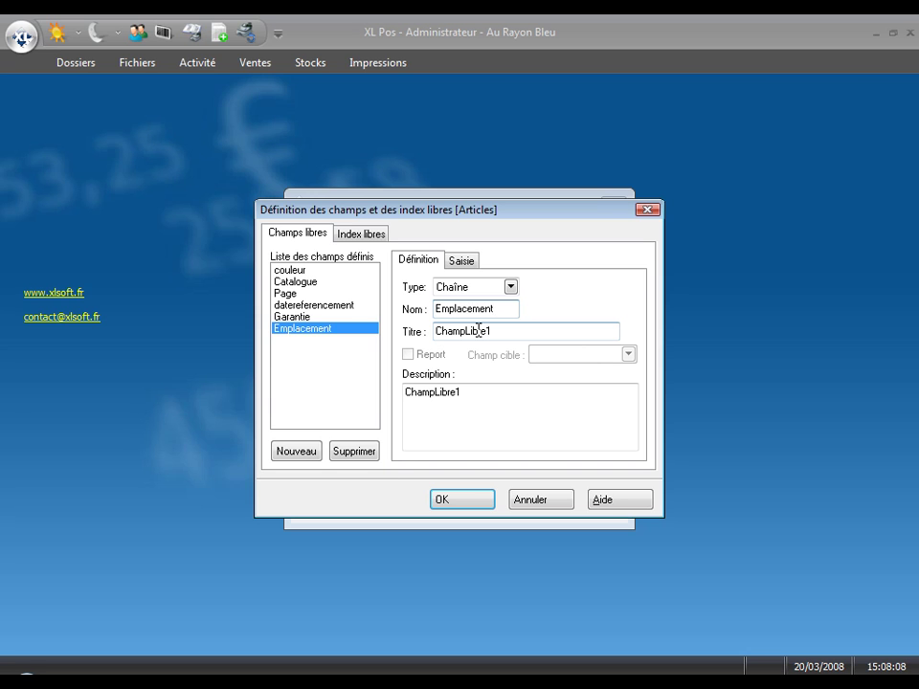
{"action": "left_click", "coordinate": [478, 330]}
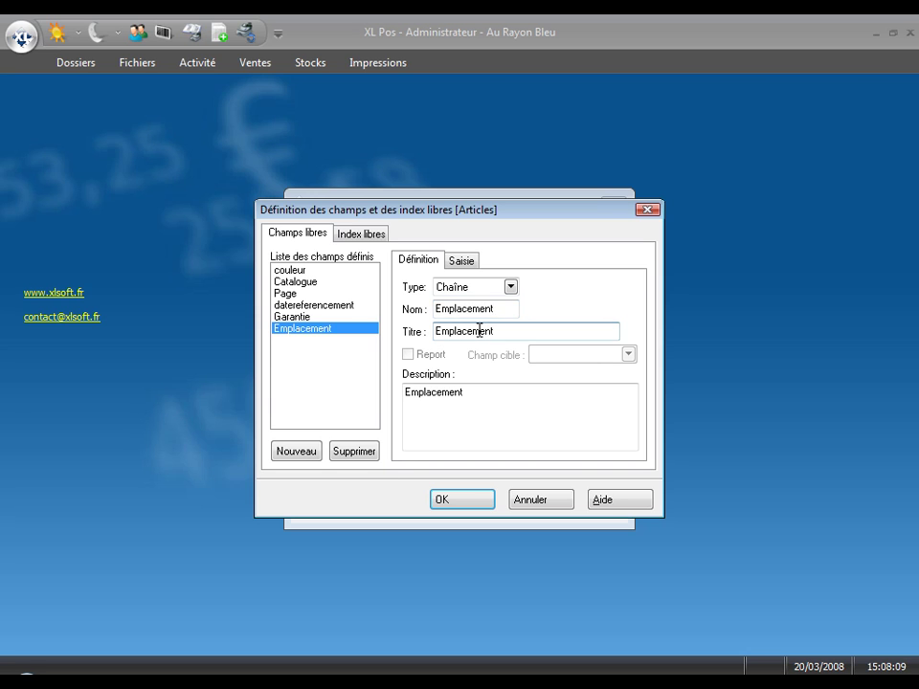
{"action": "left_click", "coordinate": [461, 501]}
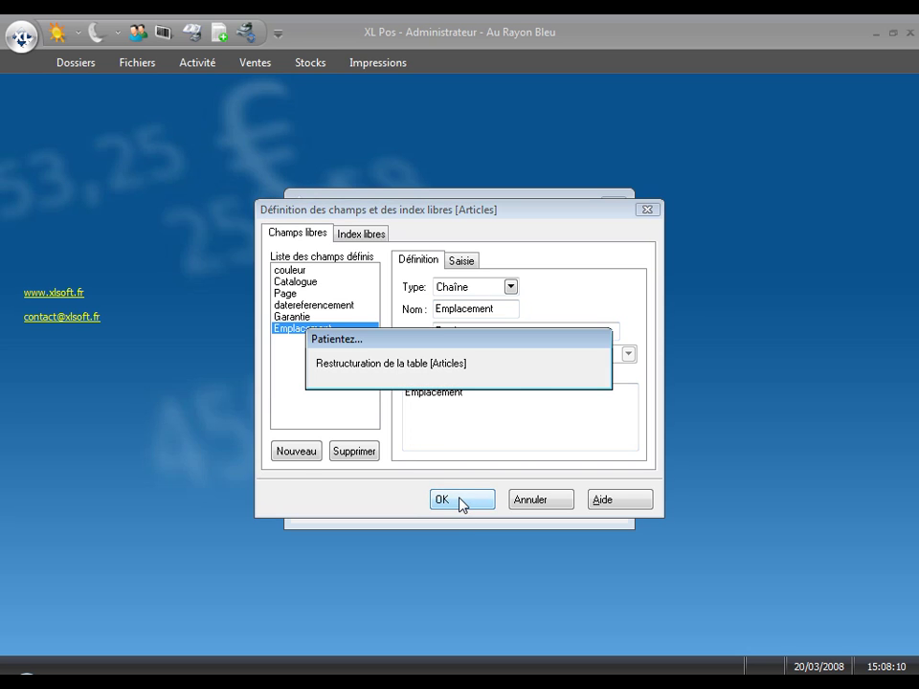
{"action": "left_click", "coordinate": [504, 507]}
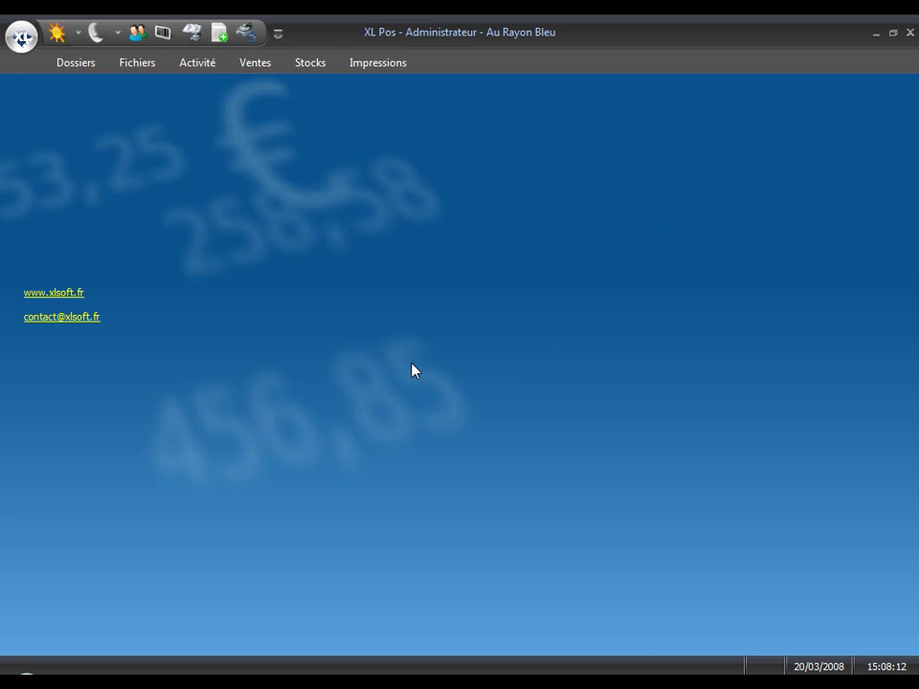
Open the free fields of the Articles record and move the Emplacement field beside the Page field
{"action": "left_click", "coordinate": [163, 34]}
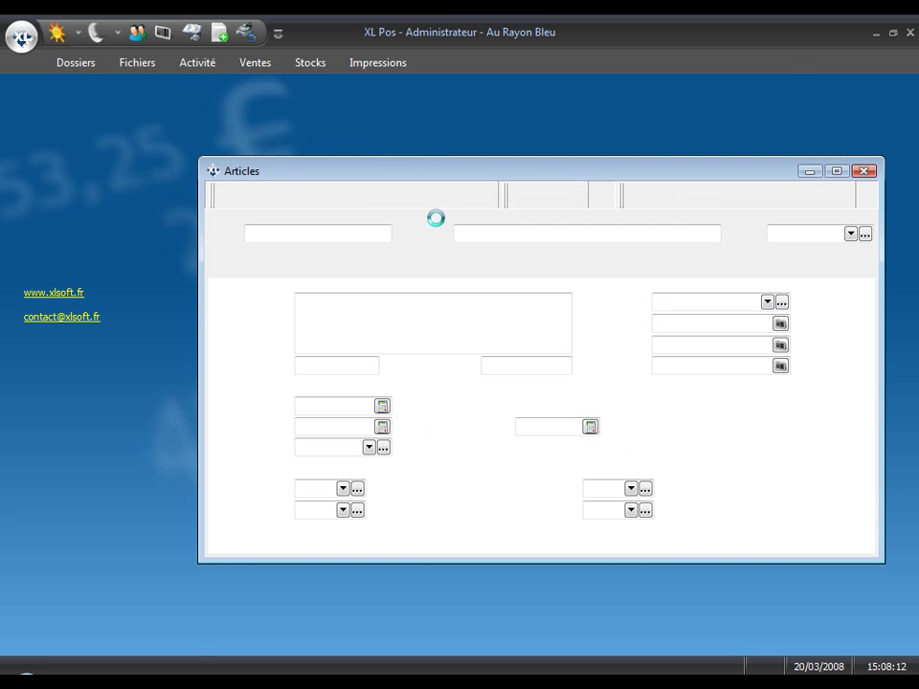
{"action": "left_click", "coordinate": [689, 271]}
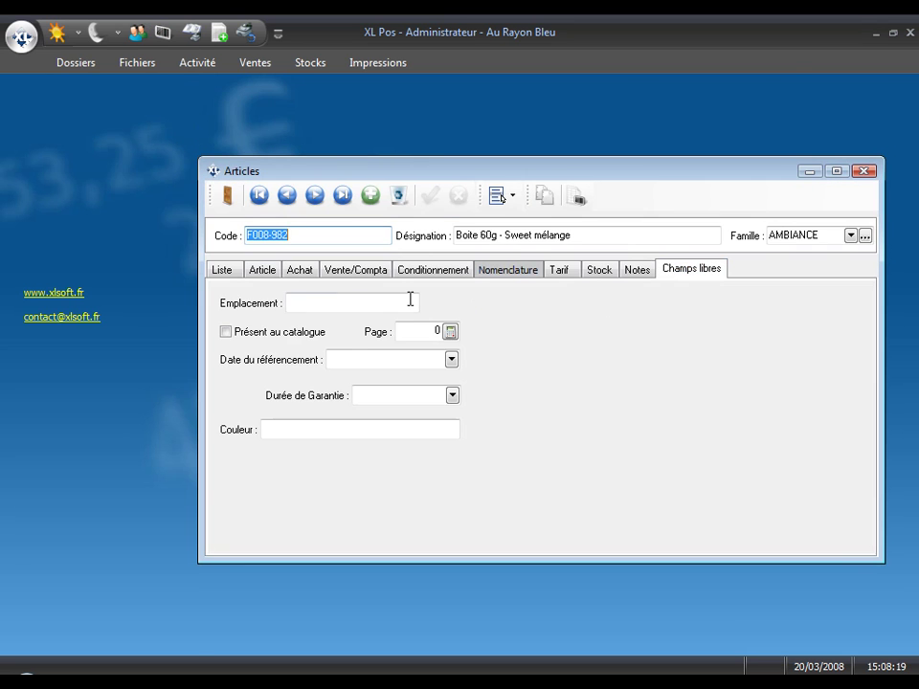
{"action": "right_click", "coordinate": [259, 304]}
{"action": "left_click", "coordinate": [283, 332]}
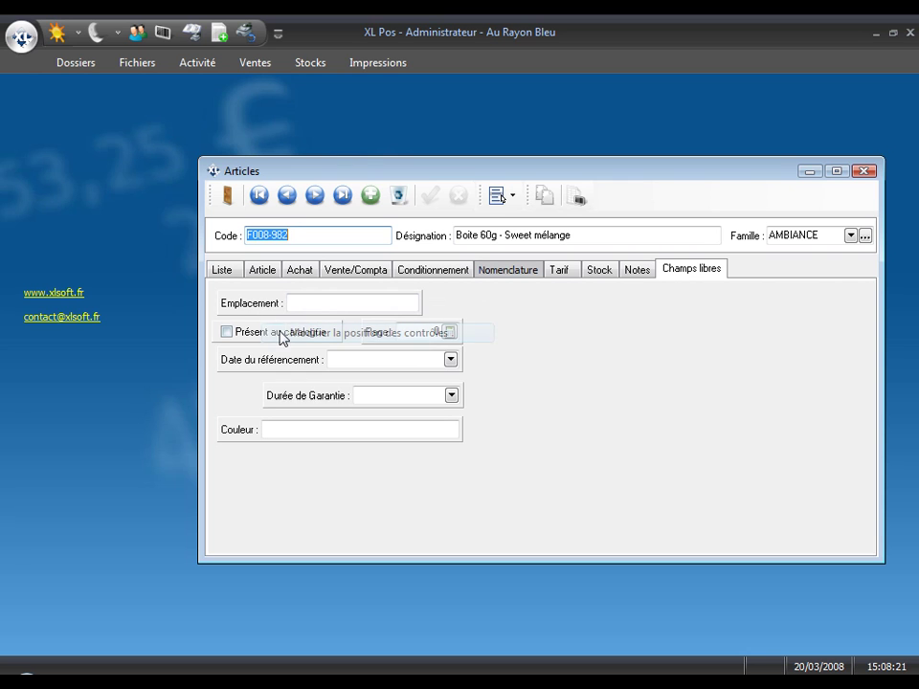
{"action": "left_click_drag", "start_coordinate": [381, 332], "coordinate": [526, 336]}
{"action": "right_click", "coordinate": [524, 335]}
{"action": "left_click", "coordinate": [534, 361]}
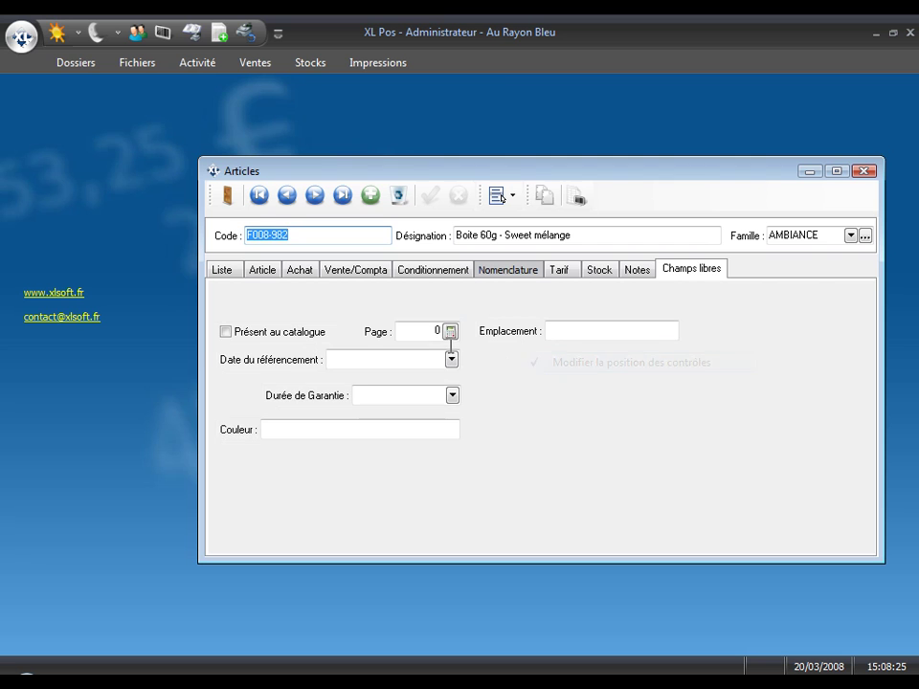
Add the Emplacement column to the Articles list
{"action": "left_click", "coordinate": [220, 271]}
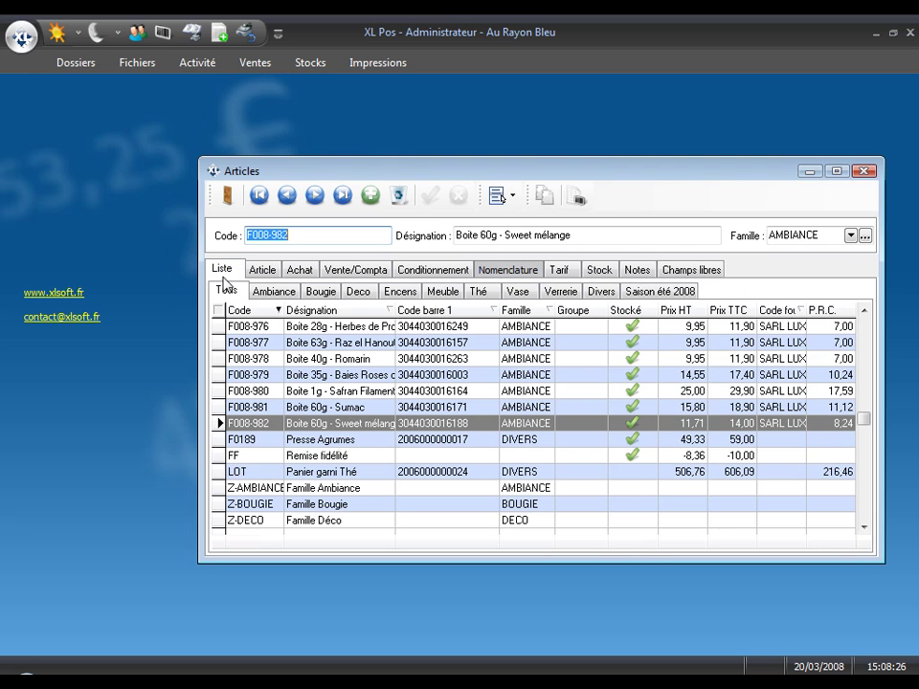
{"action": "right_click", "coordinate": [822, 312]}
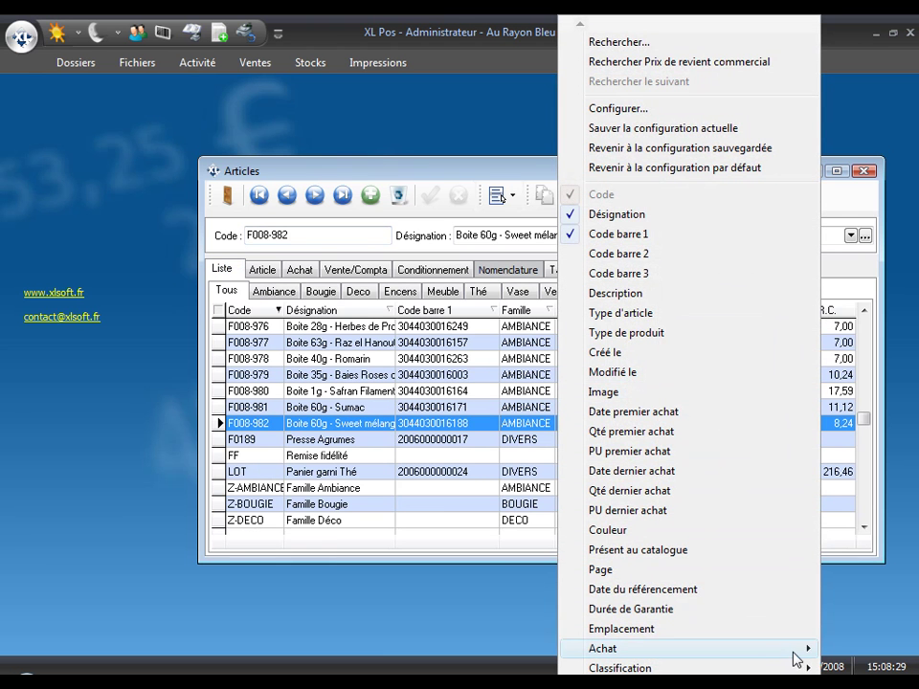
{"action": "left_click", "coordinate": [711, 640]}
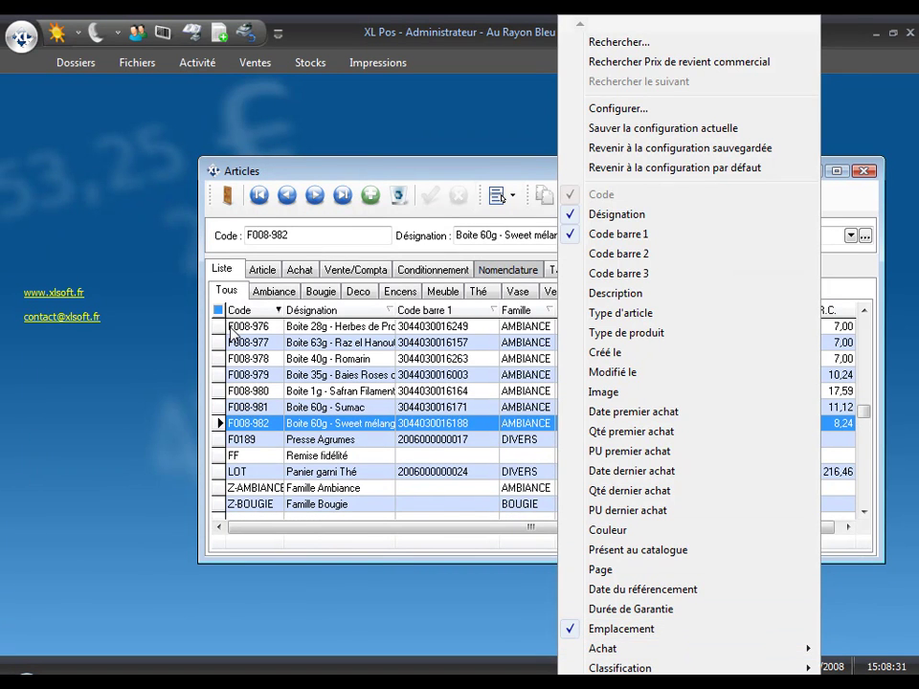
{"action": "left_click", "coordinate": [219, 311]}
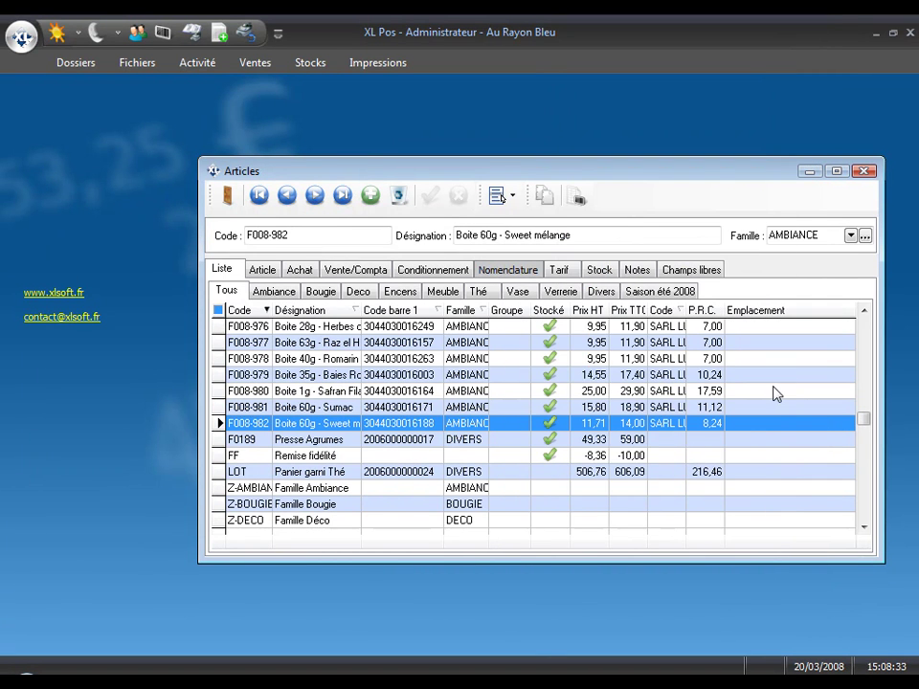
Set the Emplacement free field of article F008-980, Boite 1g - Safran Filaments, to A and save the record
{"action": "double_click", "coordinate": [775, 390]}
{"action": "left_click", "coordinate": [685, 272]}
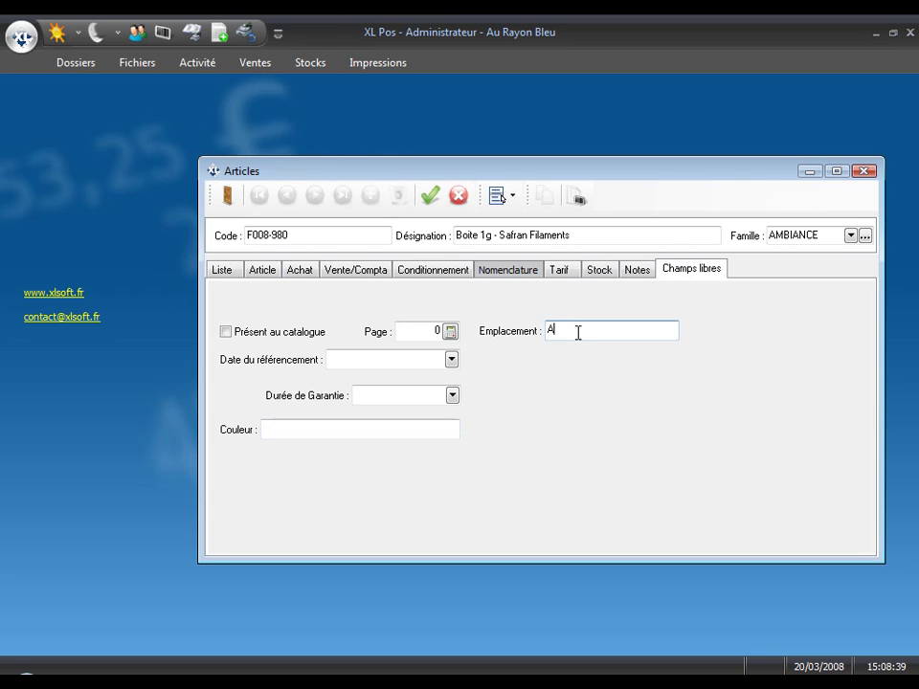
{"action": "left_click", "coordinate": [430, 196]}
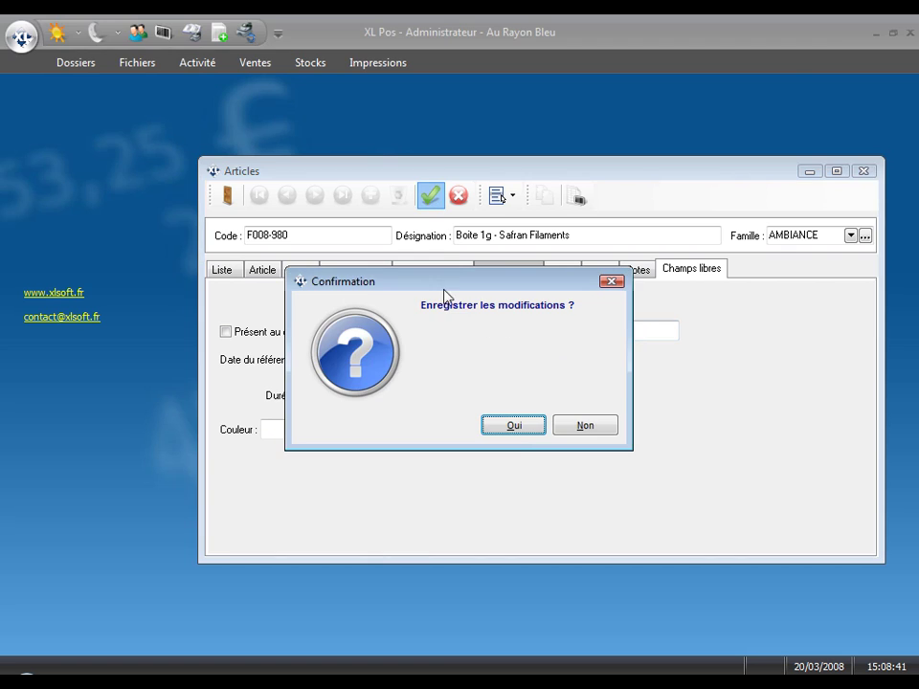
{"action": "left_click", "coordinate": [514, 426]}
Set the Emplacement free field to A for articles F008-977 and F008-974, saving each record
{"action": "left_click", "coordinate": [288, 196]}
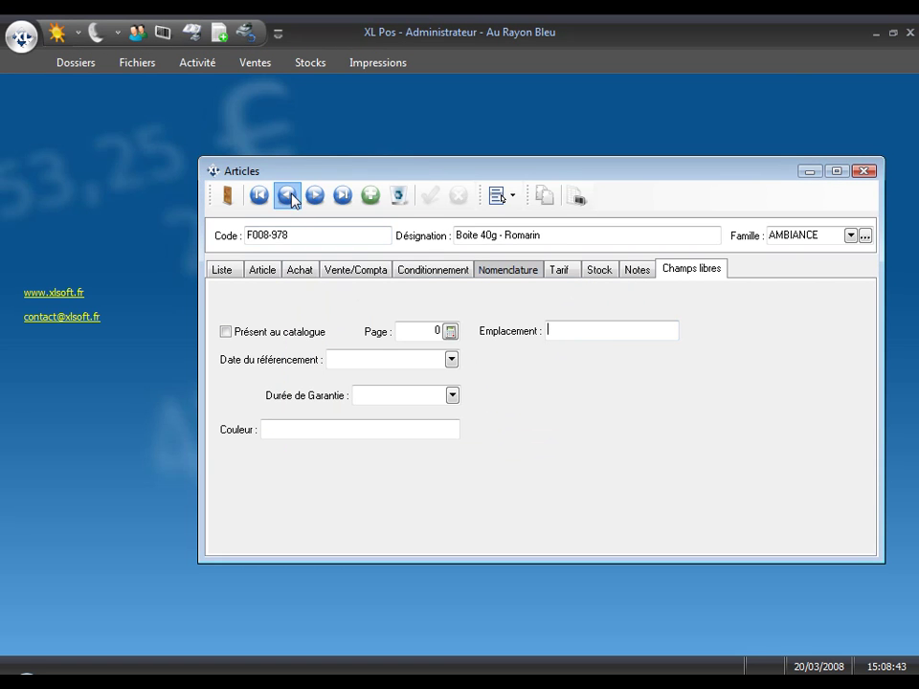
{"action": "left_click", "coordinate": [288, 196]}
{"action": "type", "text": "A"}
{"action": "left_click", "coordinate": [430, 196]}
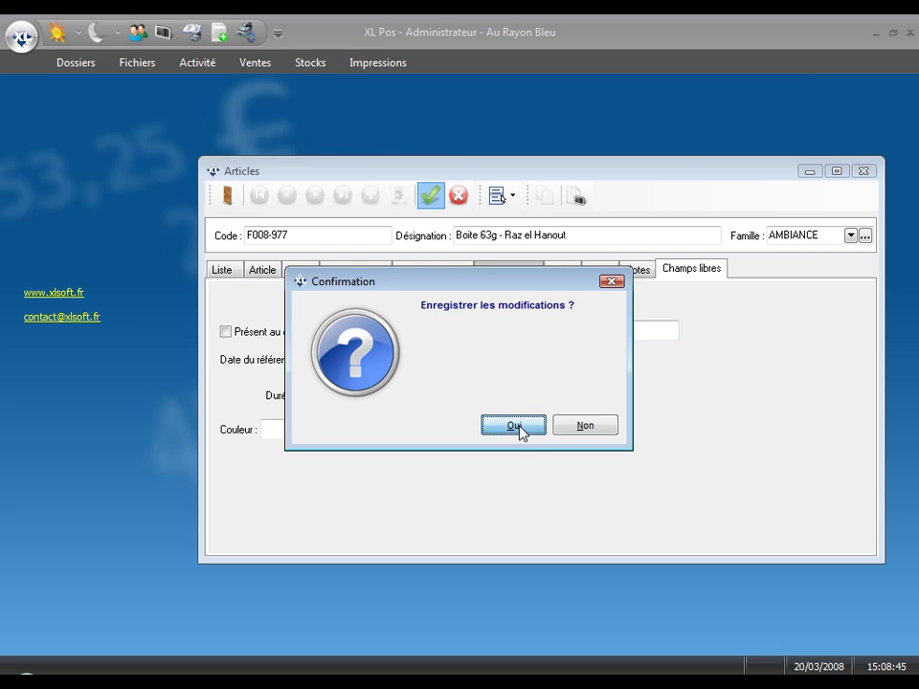
{"action": "left_click", "coordinate": [521, 428]}
{"action": "left_click", "coordinate": [288, 196]}
{"action": "type", "text": "A"}
{"action": "left_click", "coordinate": [431, 196]}
{"action": "left_click", "coordinate": [529, 422]}
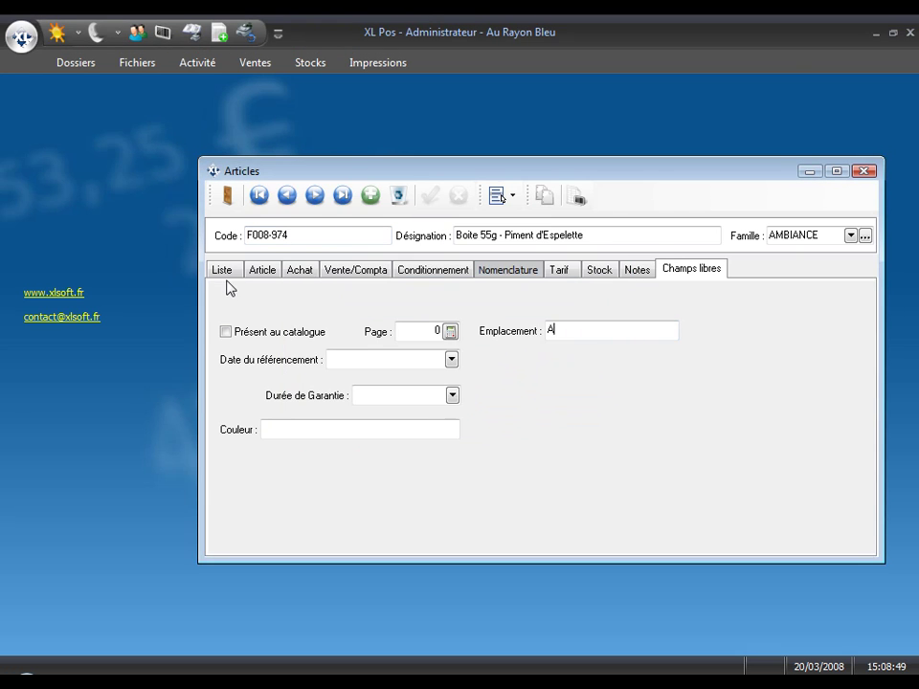
Filter the Articles list to the records whose Emplacement equals A
{"action": "left_click", "coordinate": [226, 272]}
{"action": "left_click", "coordinate": [754, 424]}
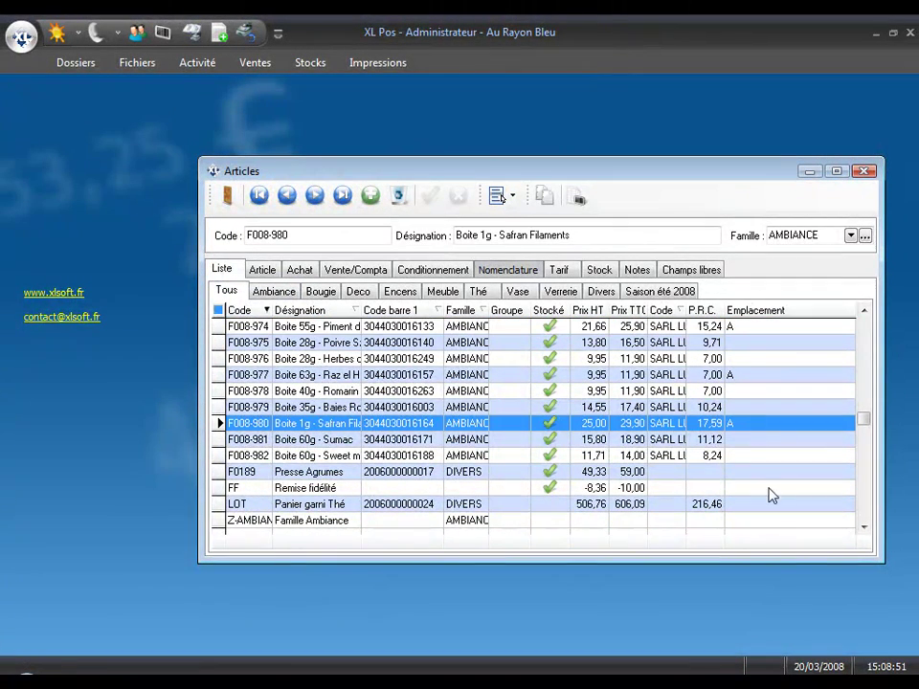
{"action": "right_click", "coordinate": [771, 547]}
{"action": "left_click", "coordinate": [765, 564]}
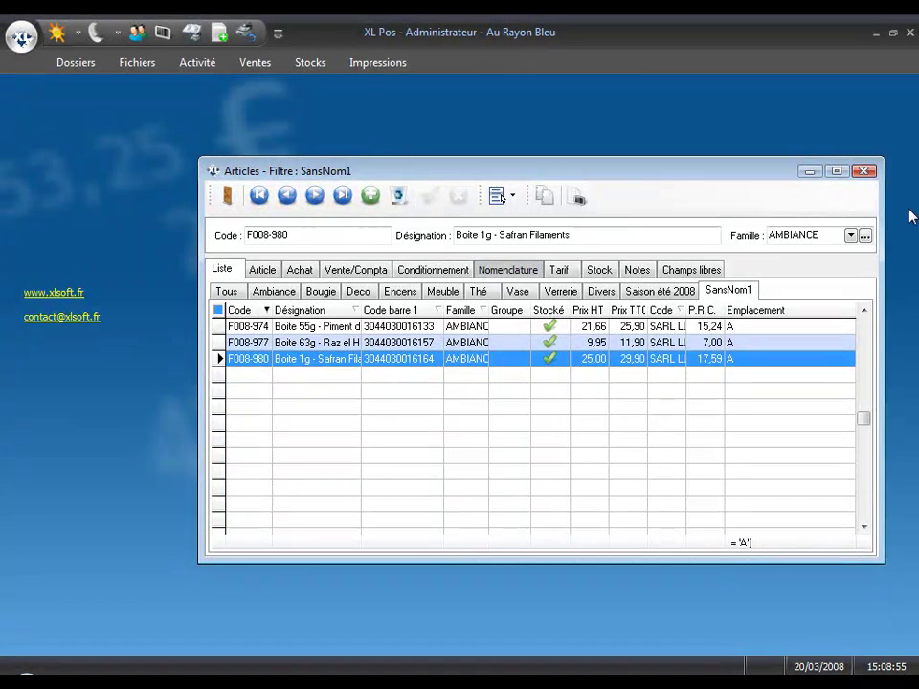
Close the Articles window and keep its new filter under the name Emplacement A
{"action": "left_click", "coordinate": [862, 172]}
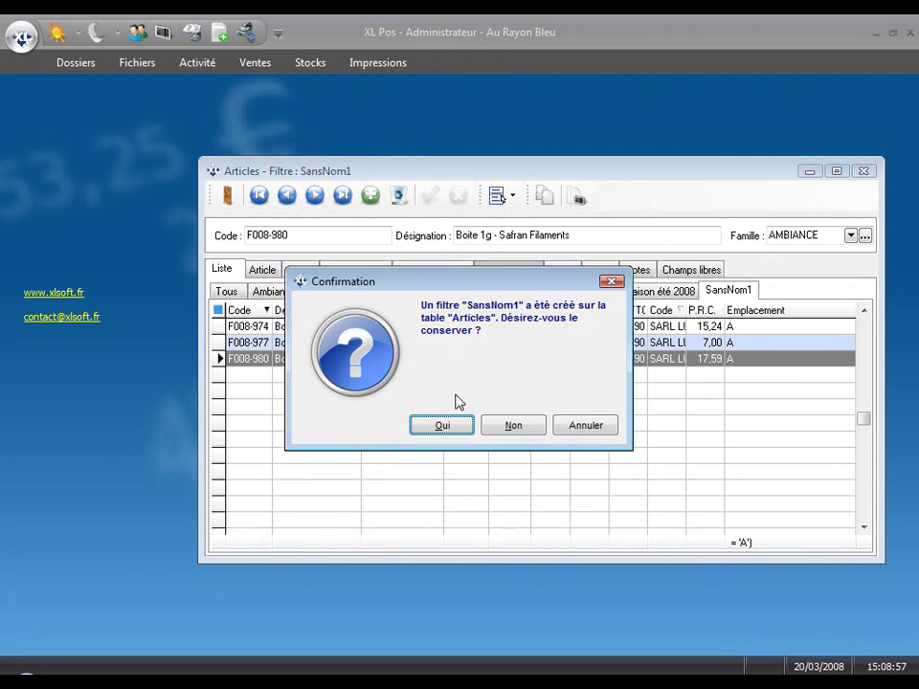
{"action": "left_click", "coordinate": [442, 426]}
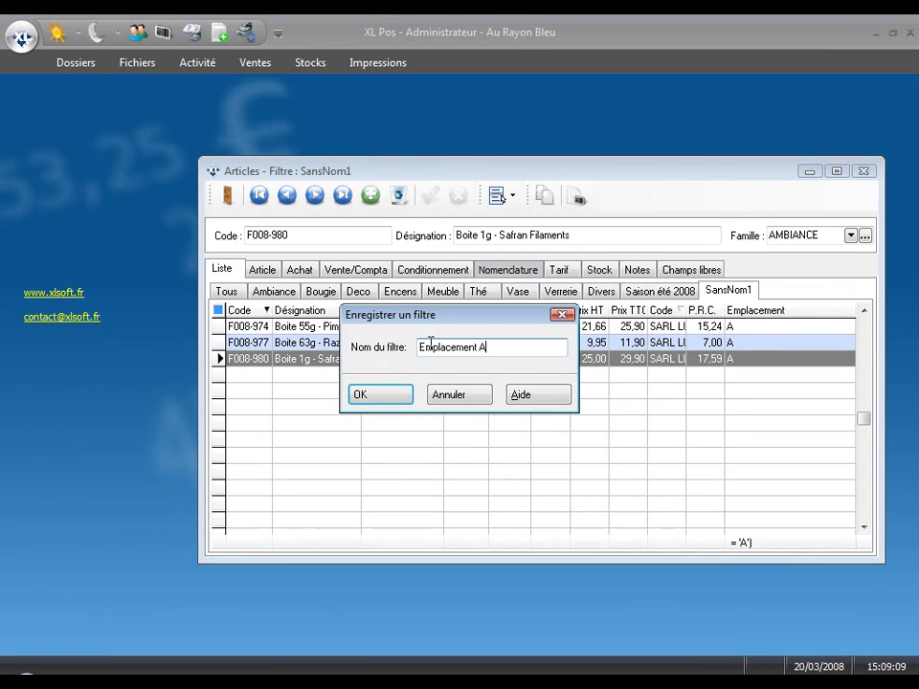
{"action": "left_click", "coordinate": [402, 399]}
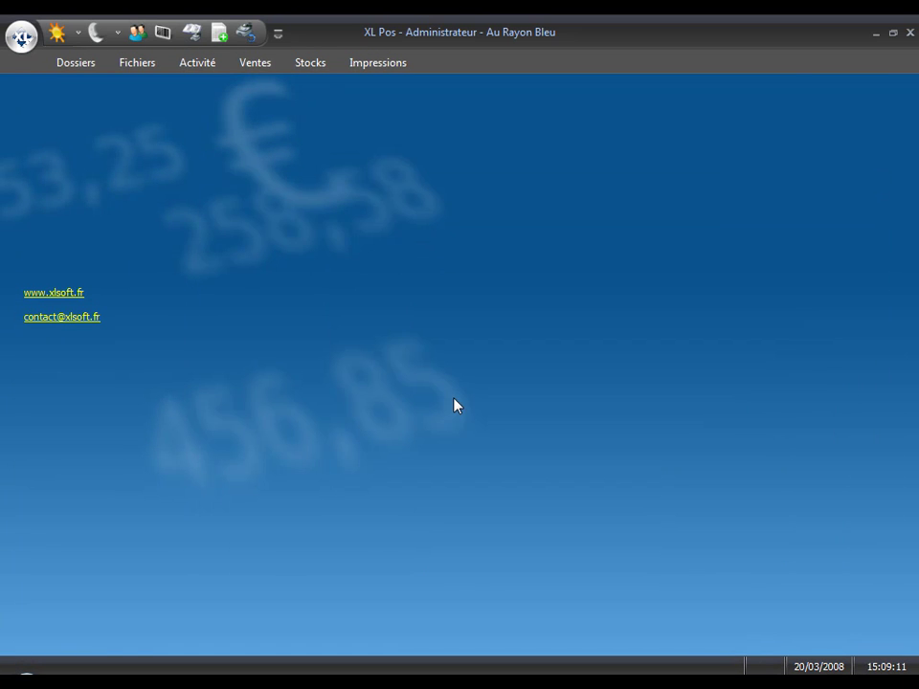
Open the sales report by articles and browse the saved article filters offered for multiple articles
{"action": "left_click", "coordinate": [263, 67]}
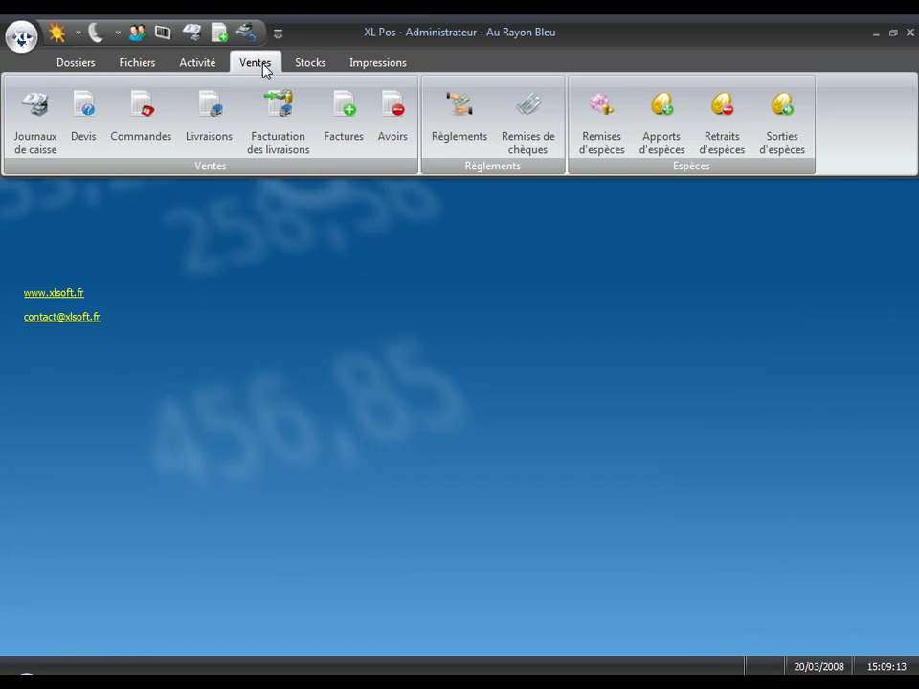
{"action": "left_click", "coordinate": [376, 69]}
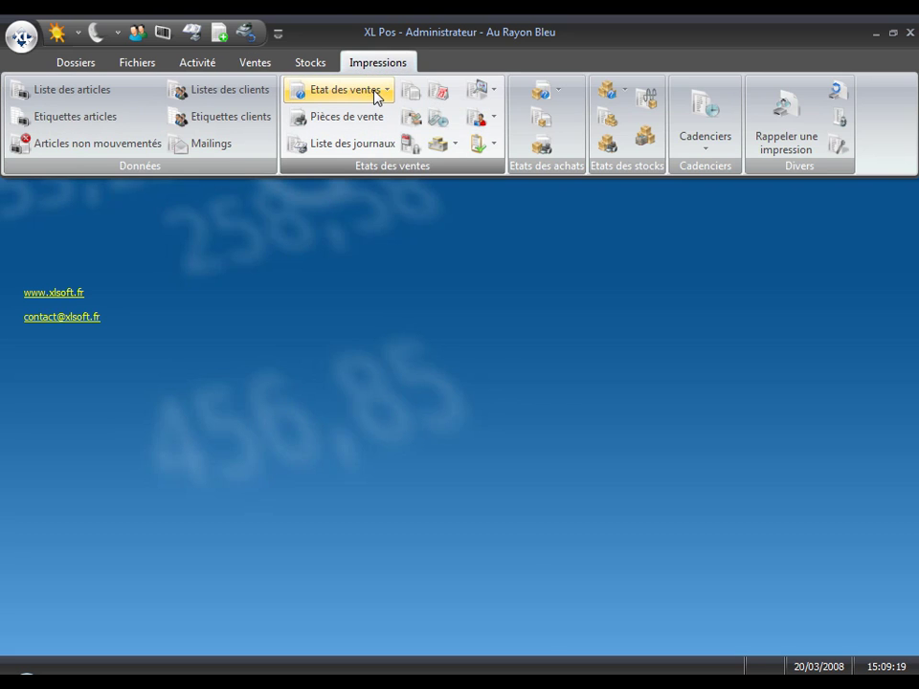
{"action": "left_click", "coordinate": [374, 97]}
{"action": "left_click", "coordinate": [360, 116]}
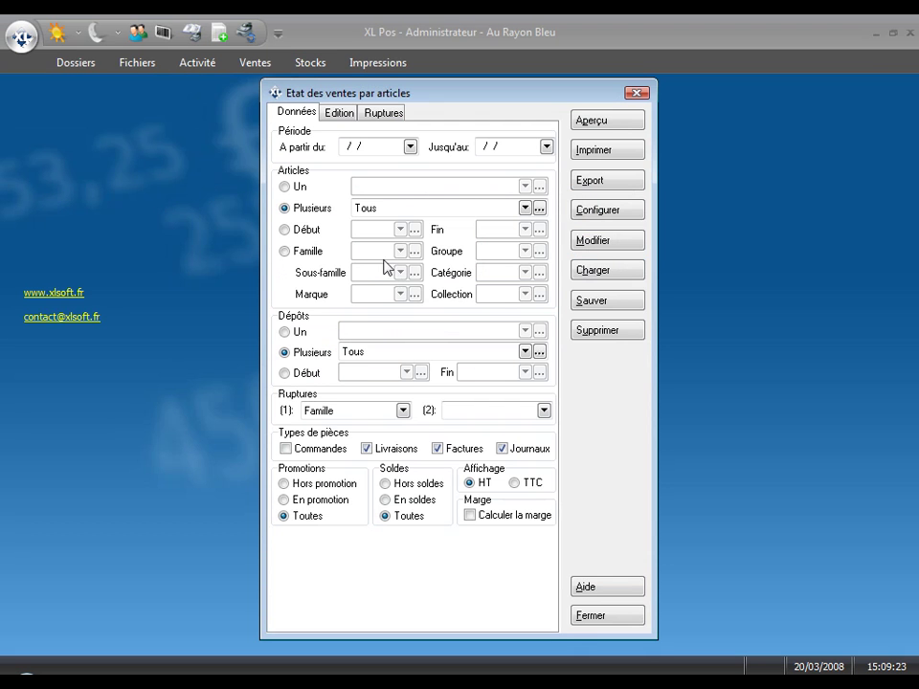
{"action": "left_click", "coordinate": [378, 210]}
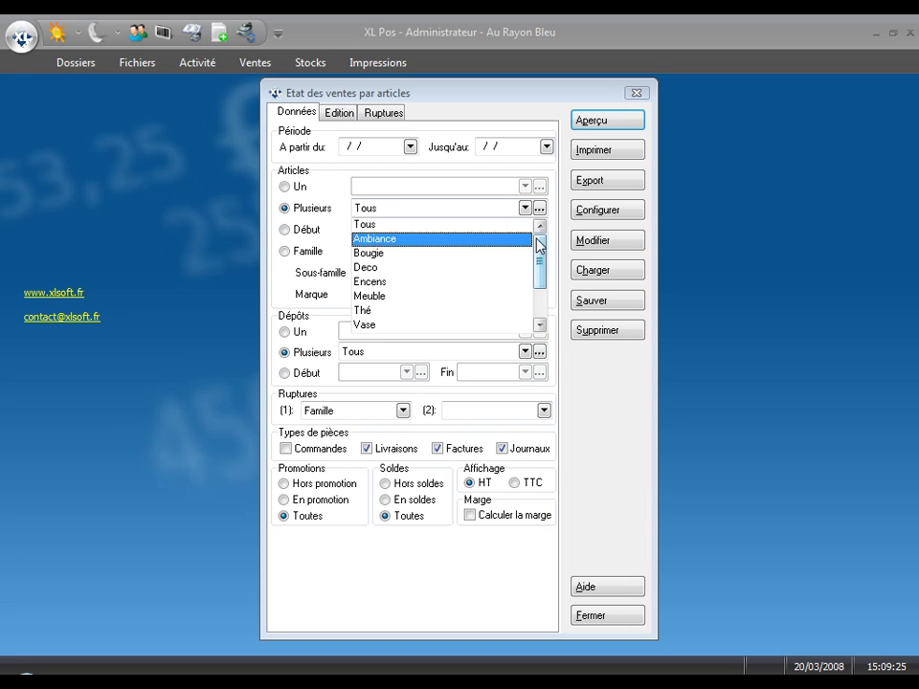
{"action": "left_click_drag", "start_coordinate": [538, 246], "coordinate": [539, 287]}
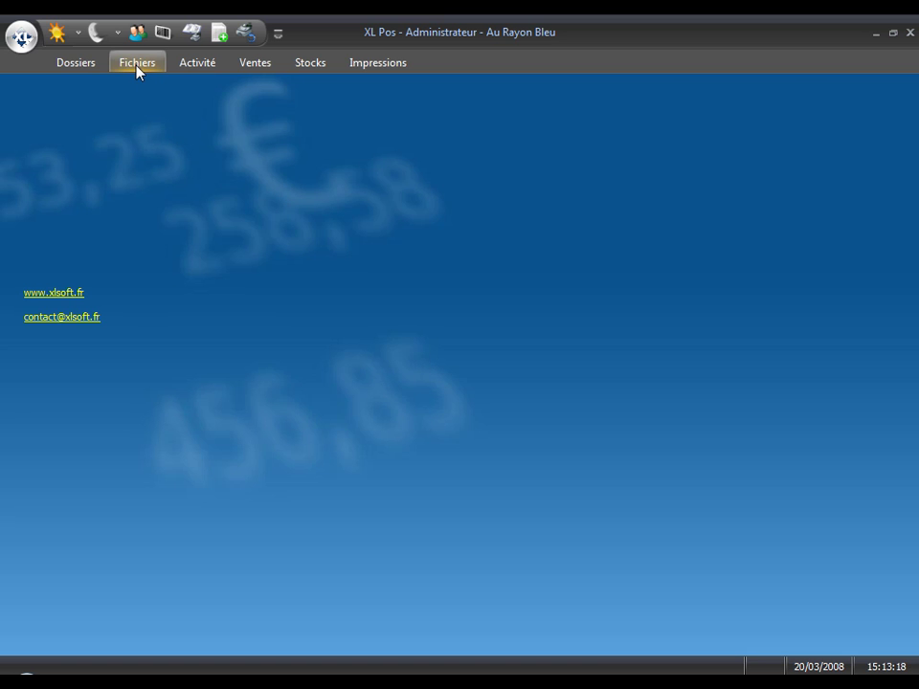
Open the access rights management and display the rights of the STOCK profile
{"action": "left_click", "coordinate": [88, 66]}
{"action": "left_click", "coordinate": [107, 105]}
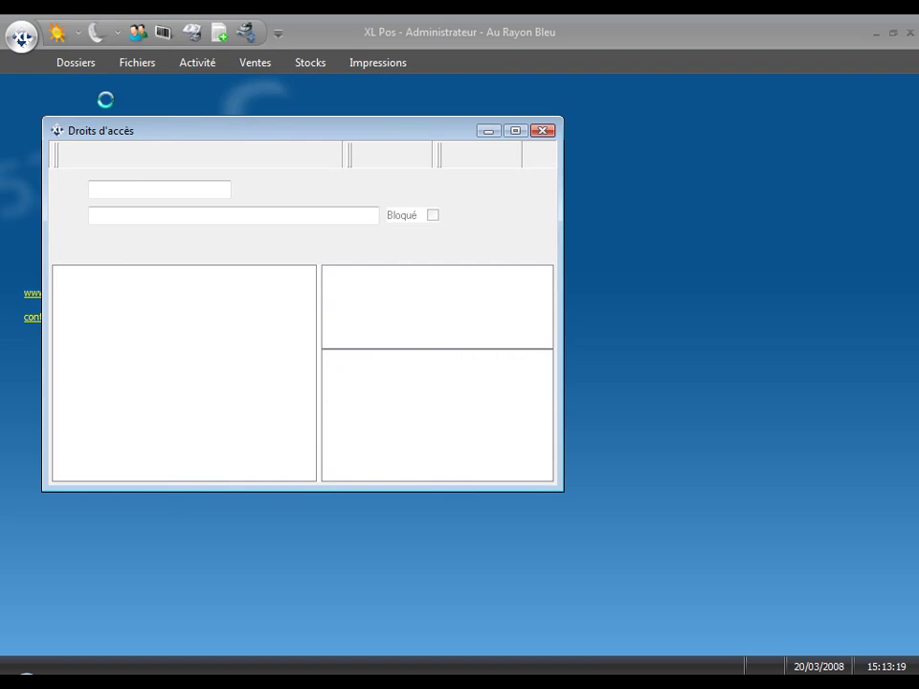
{"action": "left_click", "coordinate": [70, 256]}
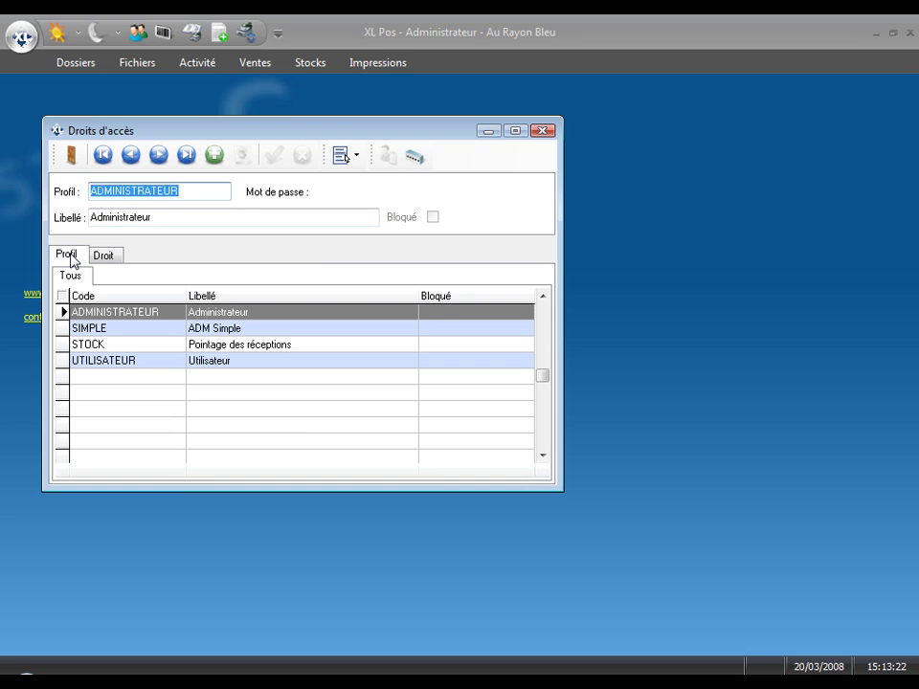
{"action": "left_click", "coordinate": [86, 345]}
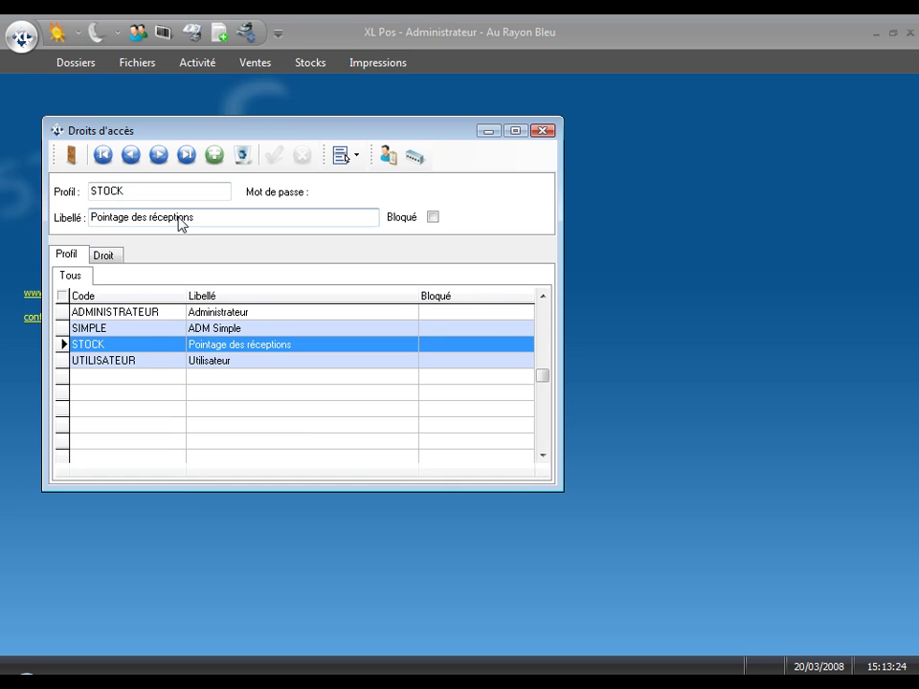
{"action": "key", "text": "ctrl+Tab"}
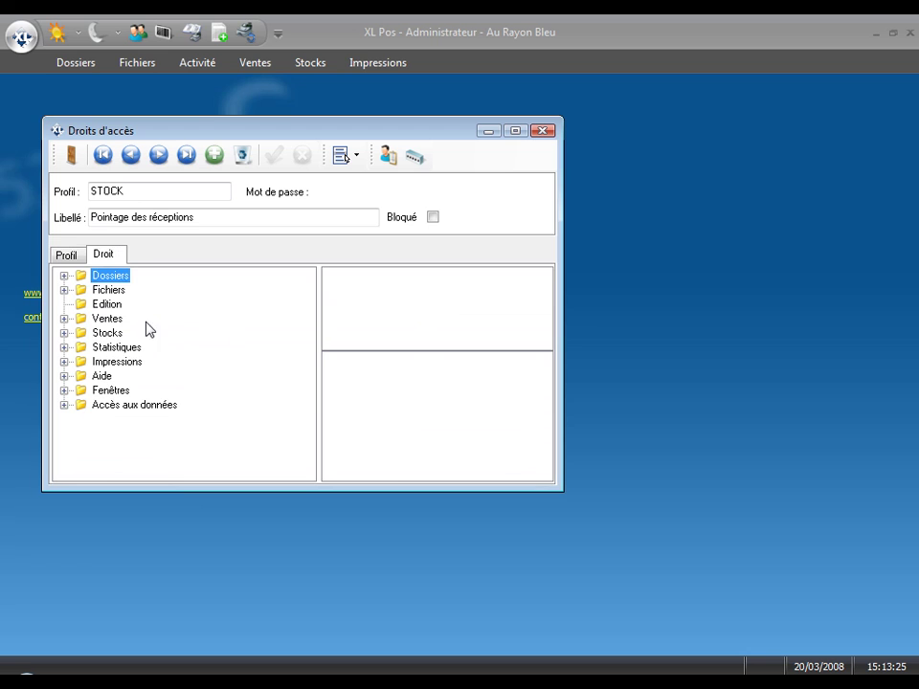
Make the Articles element under Fichiers fully accessible (Totalement accessible) for the STOCK profile
{"action": "left_click", "coordinate": [63, 290]}
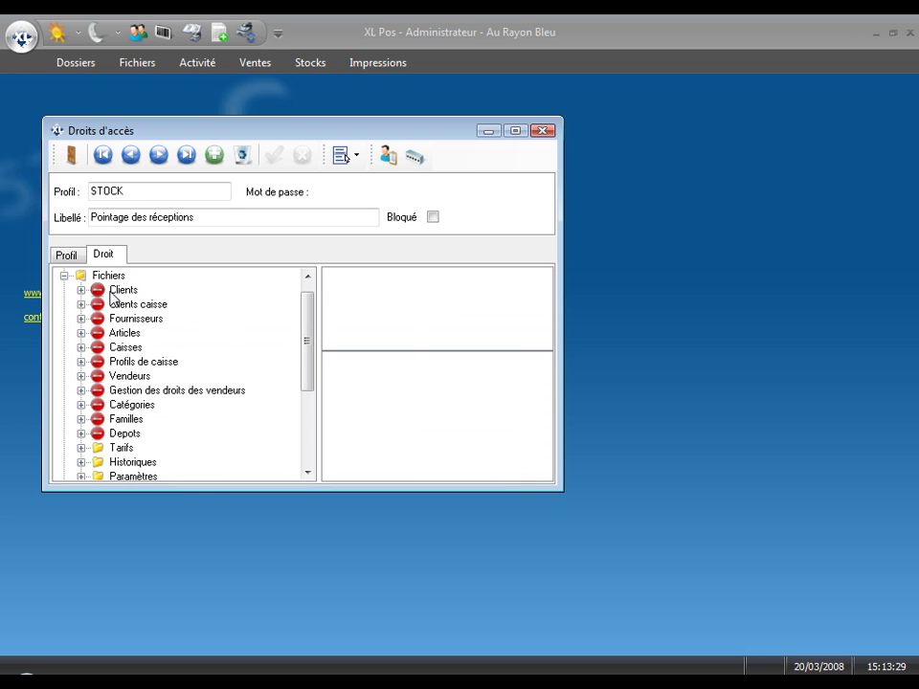
{"action": "left_click", "coordinate": [129, 335]}
{"action": "right_click", "coordinate": [129, 335]}
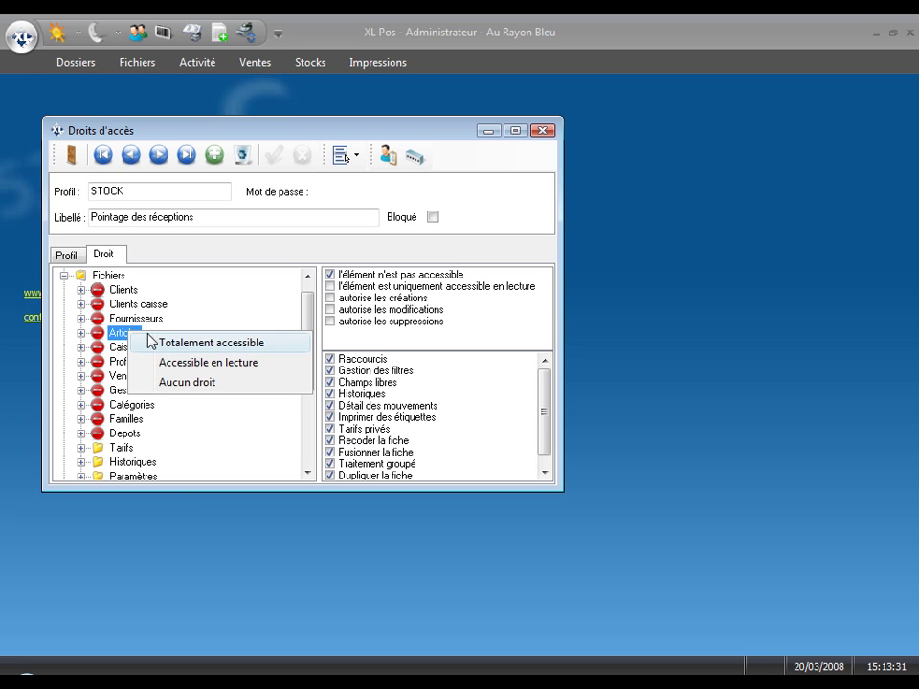
{"action": "left_click", "coordinate": [168, 344]}
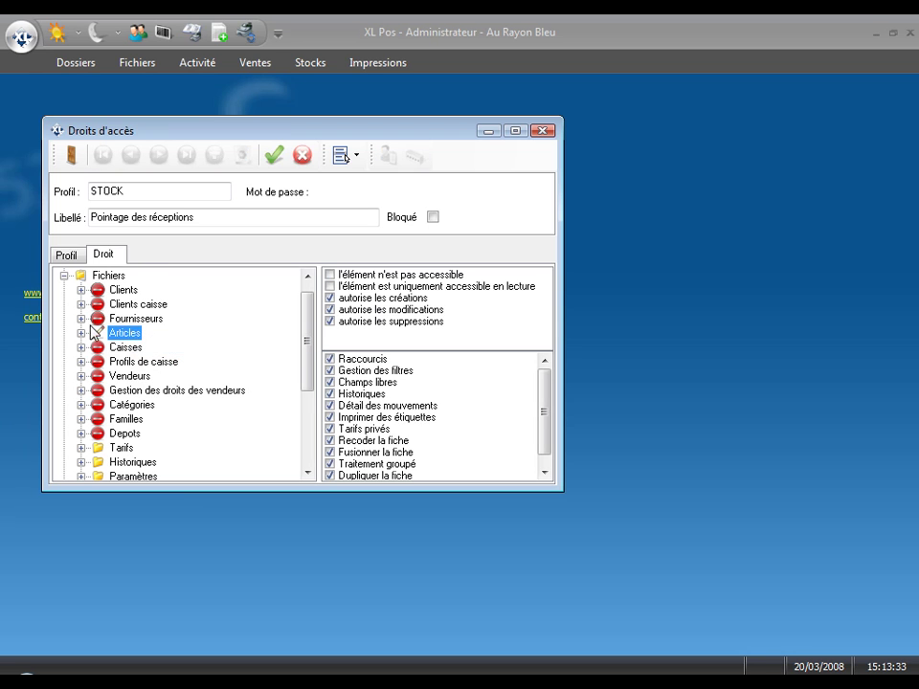
Set the Nomenclature and Tarif sections of Articles to Aucun droit for the STOCK profile
{"action": "left_click", "coordinate": [81, 333]}
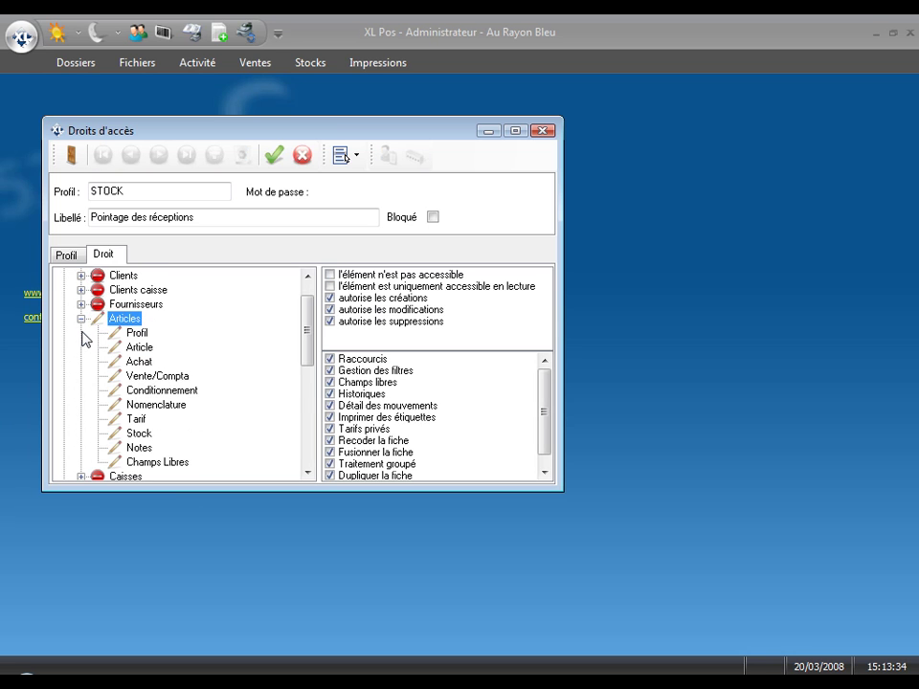
{"action": "left_click", "coordinate": [137, 409]}
{"action": "right_click", "coordinate": [136, 411]}
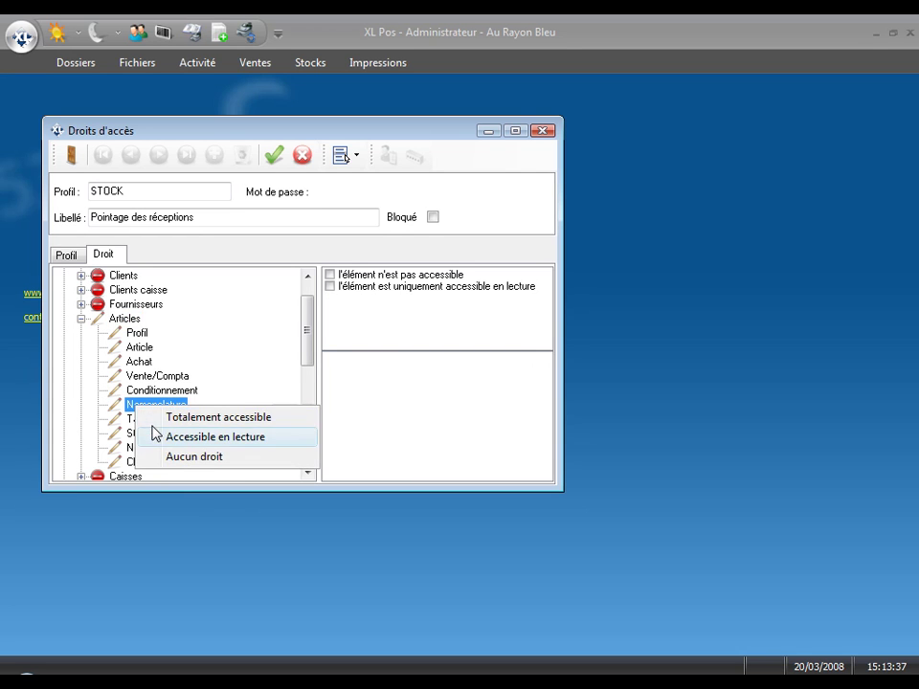
{"action": "left_click", "coordinate": [157, 459]}
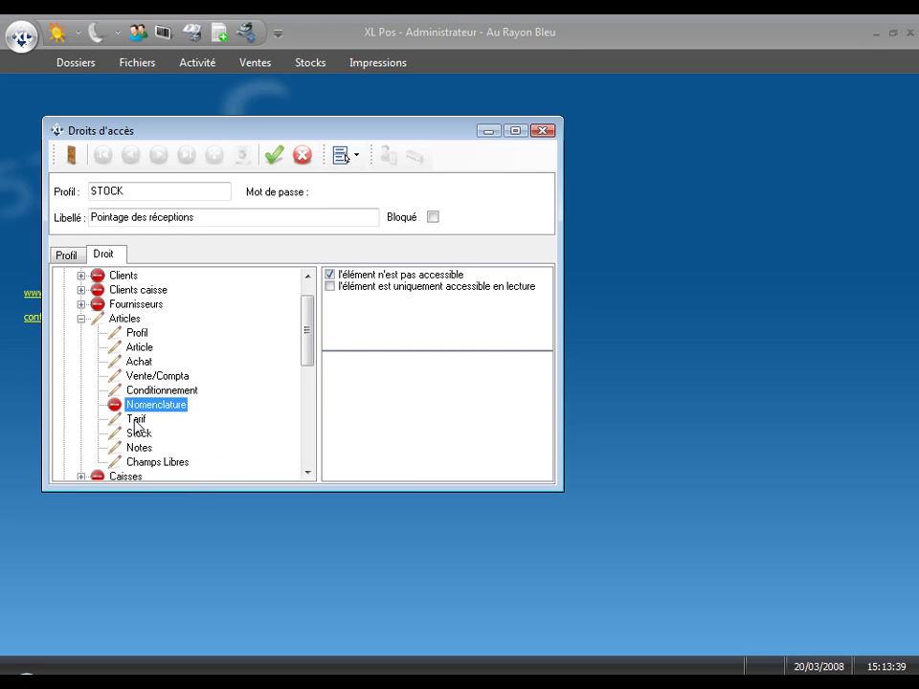
{"action": "left_click", "coordinate": [137, 419]}
{"action": "right_click", "coordinate": [137, 421]}
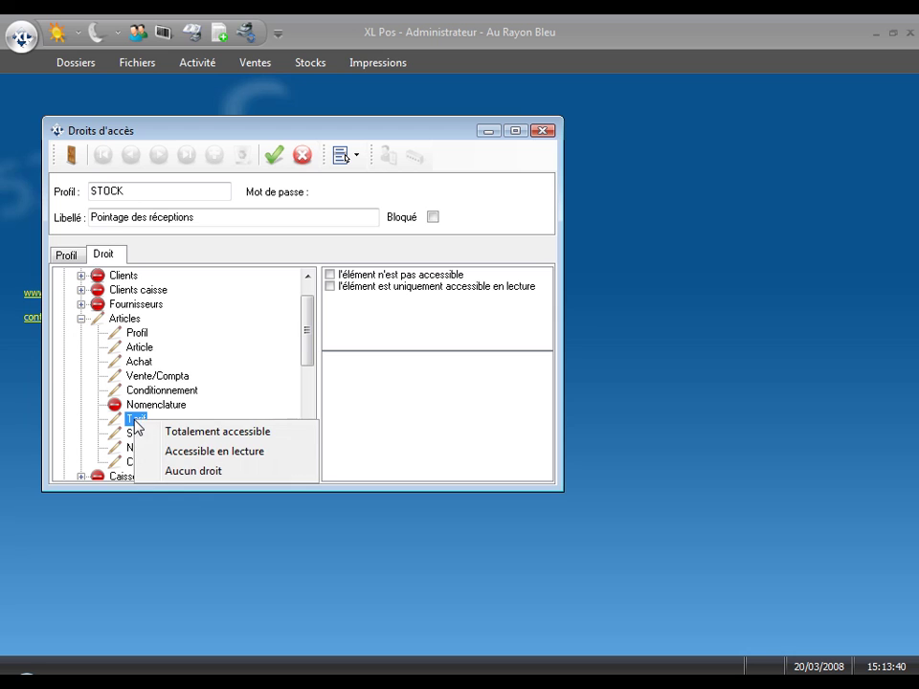
{"action": "left_click", "coordinate": [156, 471]}
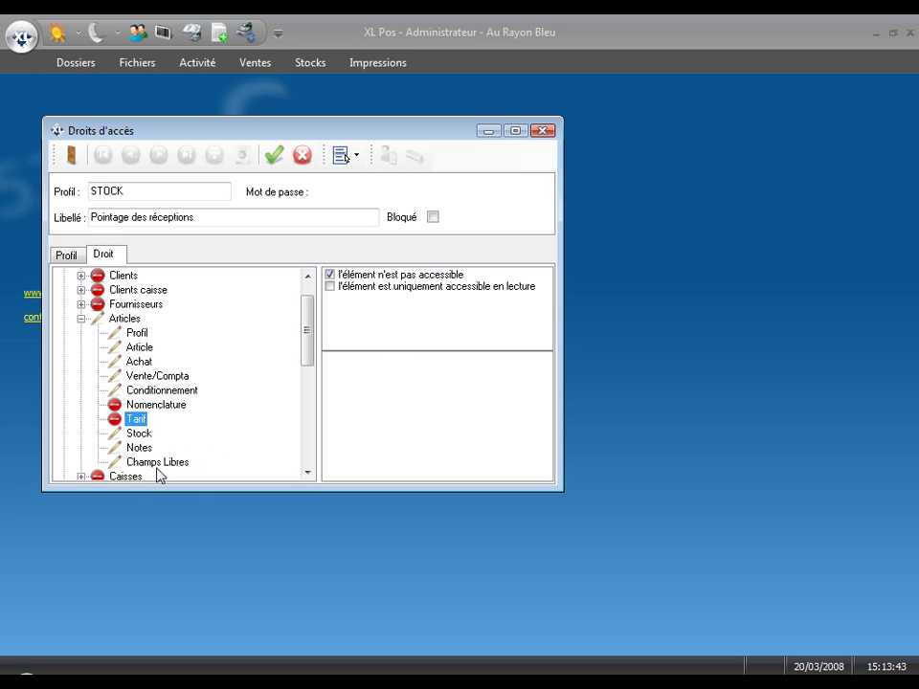
Withdraw the STOCK profile's authorisation for modifications and deletions on the Articles element
{"action": "left_click", "coordinate": [132, 320]}
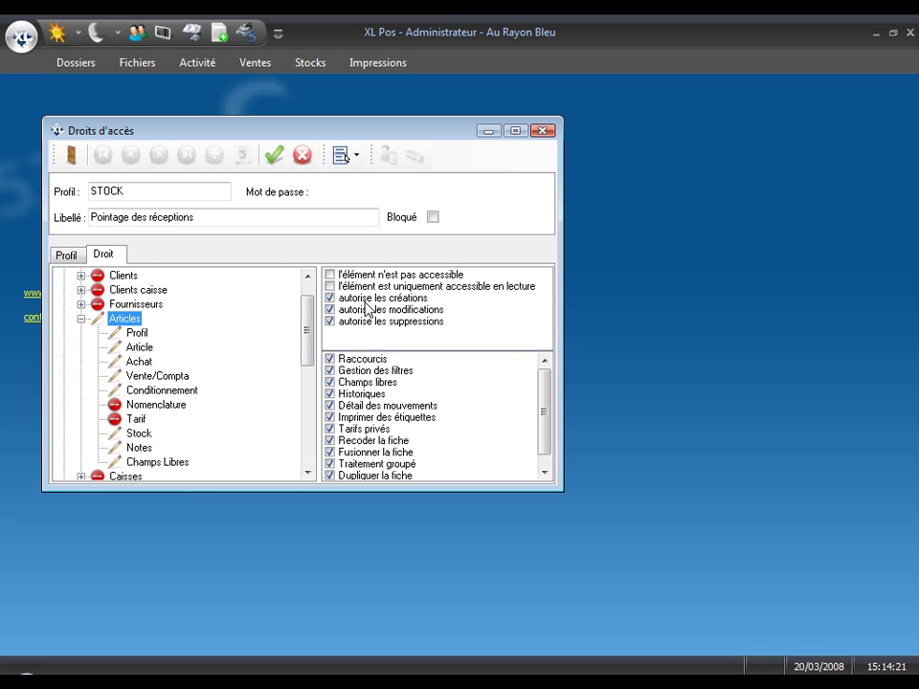
{"action": "left_click", "coordinate": [330, 310]}
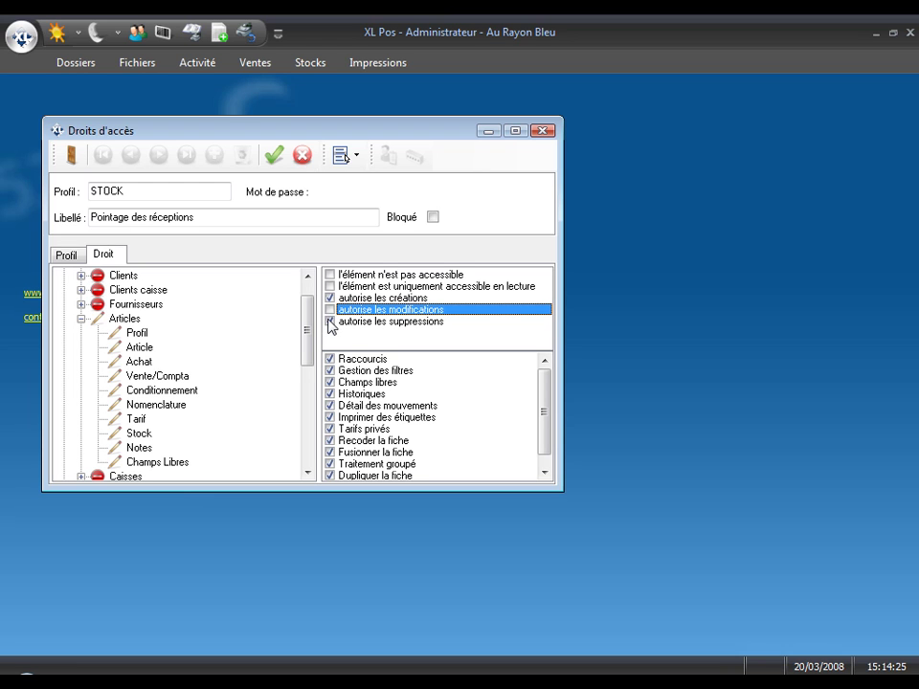
{"action": "left_click", "coordinate": [330, 321]}
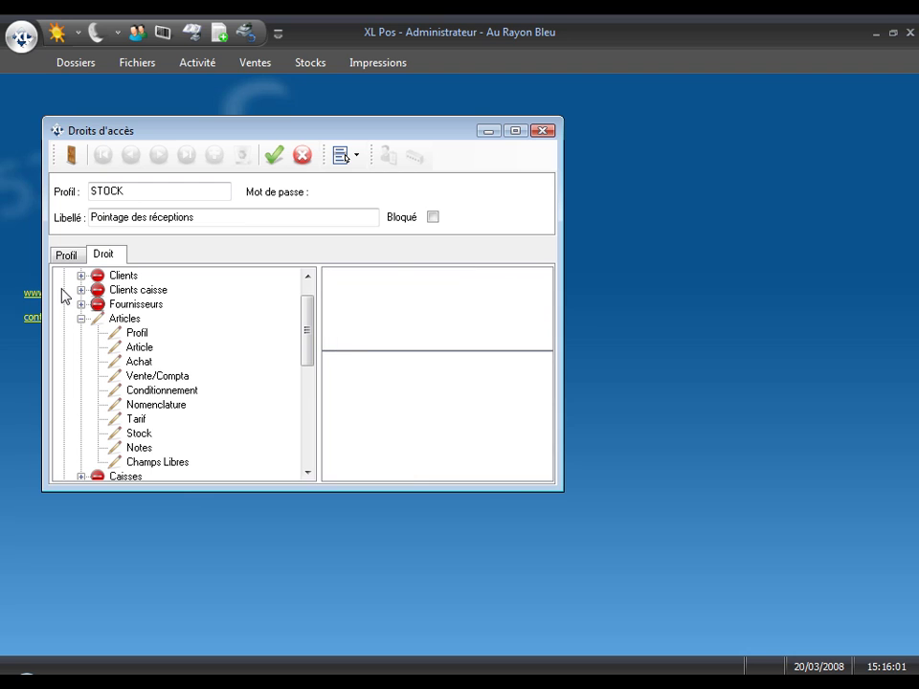
Examine the Articles element under Accès aux données for the STOCK profile and close the access rights window
{"action": "left_click", "coordinate": [81, 317]}
{"action": "left_click_drag", "start_coordinate": [307, 311], "coordinate": [314, 410]}
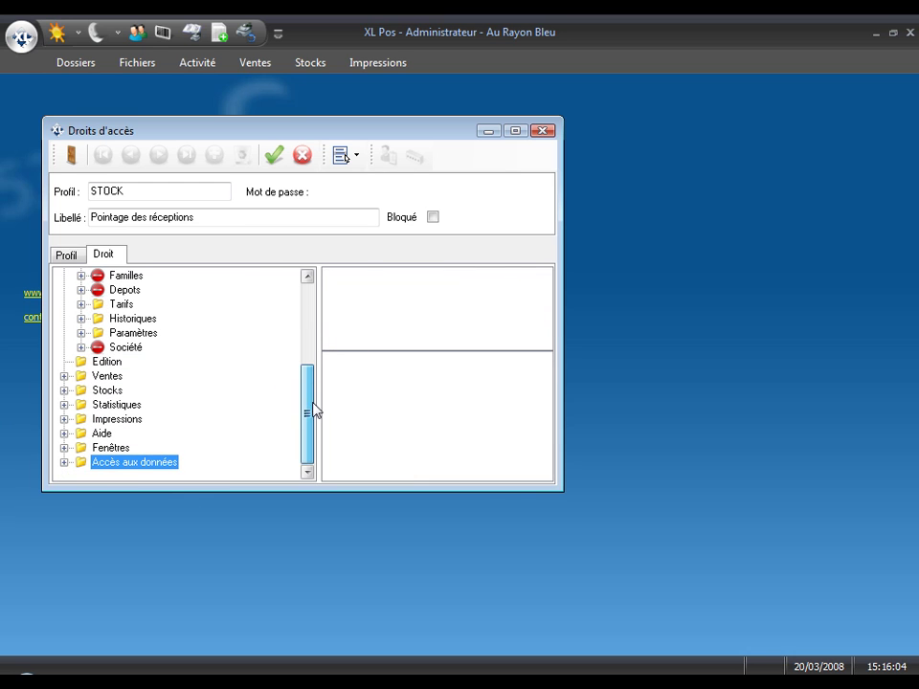
{"action": "left_click", "coordinate": [64, 462]}
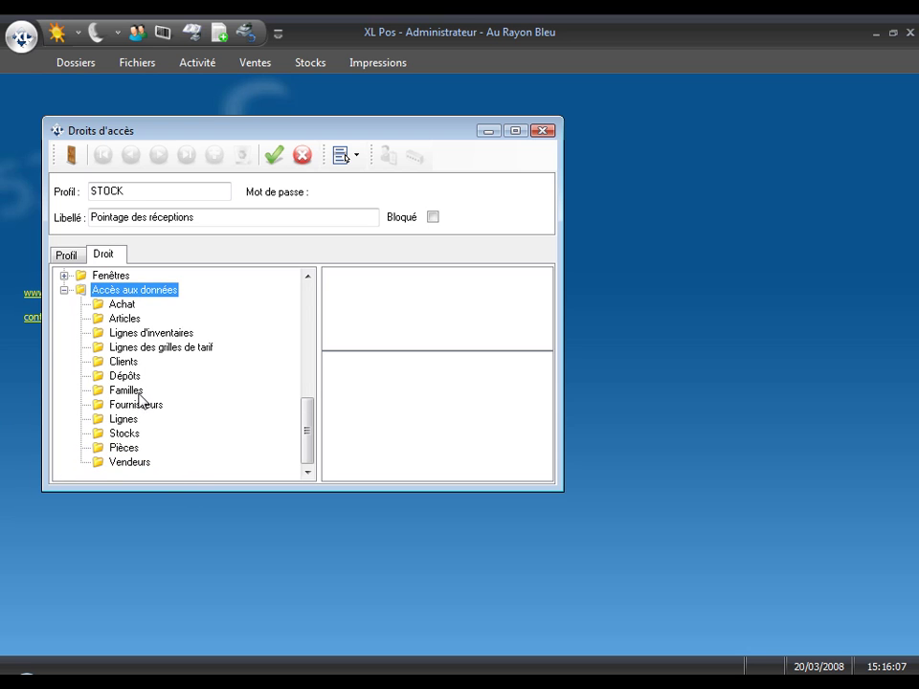
{"action": "left_click", "coordinate": [122, 319]}
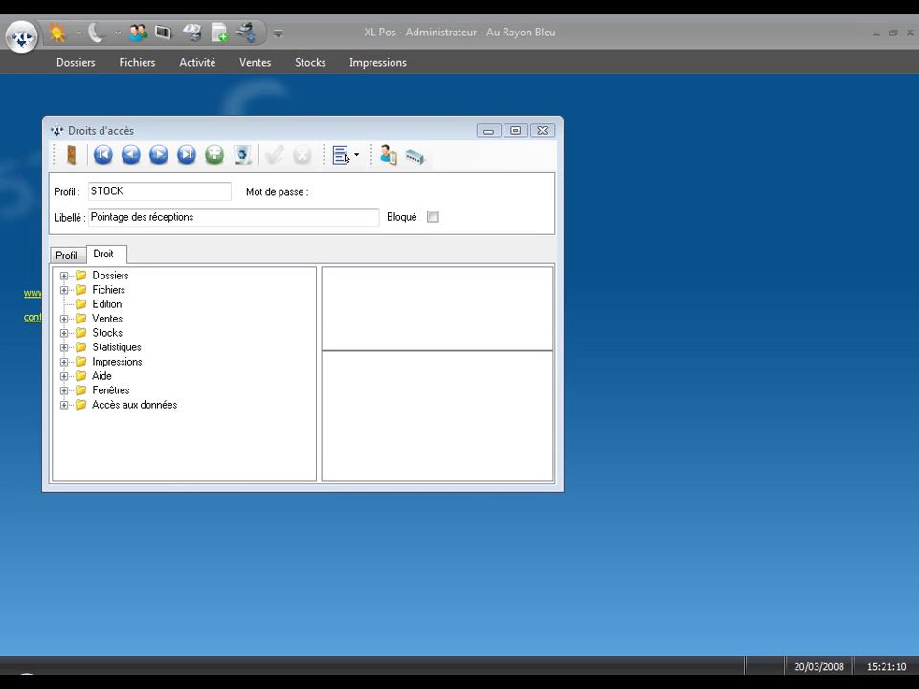
{"action": "left_click", "coordinate": [547, 132]}
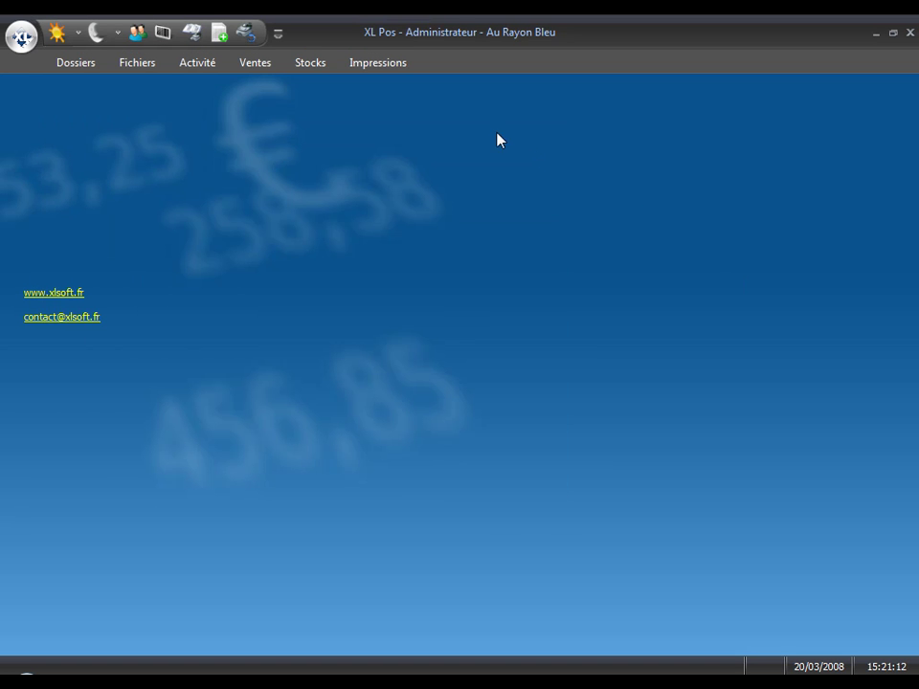
Identify again in the dossier with the STOCK profile and open the Articles file under its restricted rights
{"action": "left_click", "coordinate": [145, 64]}
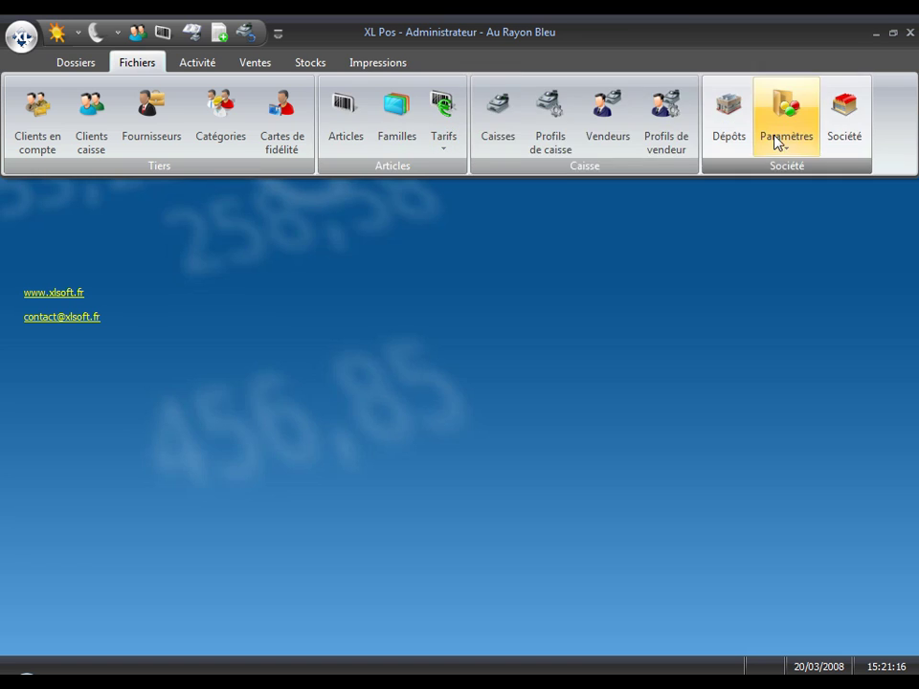
{"action": "left_click", "coordinate": [79, 64]}
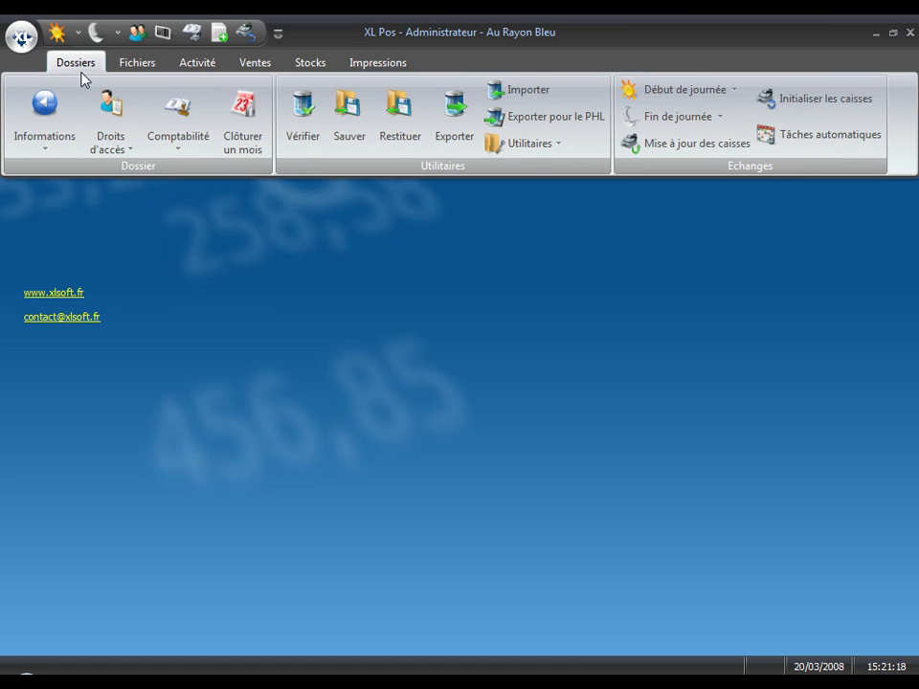
{"action": "left_click", "coordinate": [109, 145]}
{"action": "left_click", "coordinate": [127, 196]}
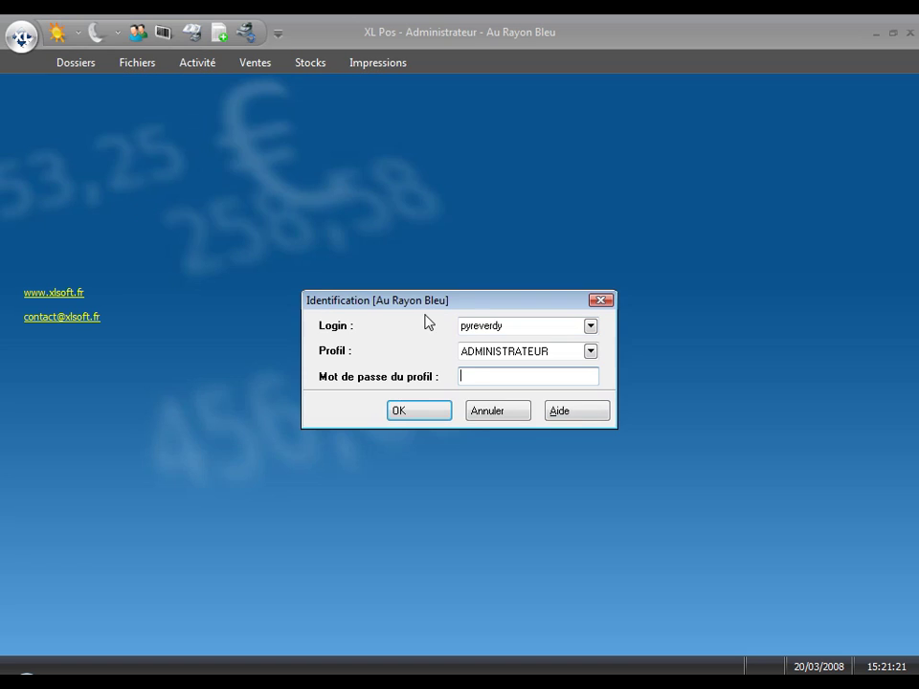
{"action": "left_click", "coordinate": [482, 353]}
{"action": "left_click", "coordinate": [471, 396]}
{"action": "left_click", "coordinate": [445, 412]}
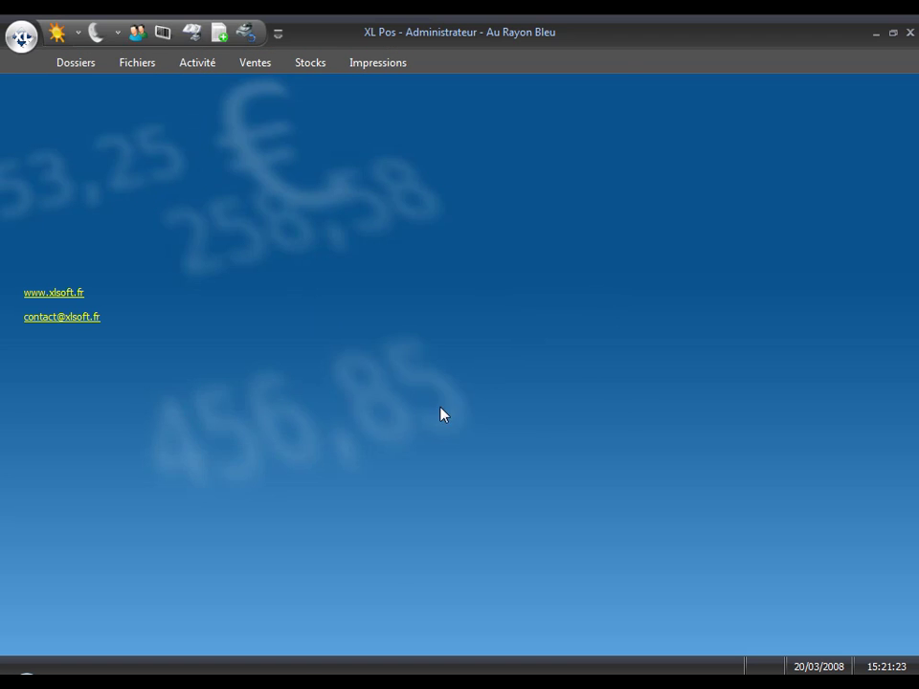
{"action": "left_click", "coordinate": [145, 65]}
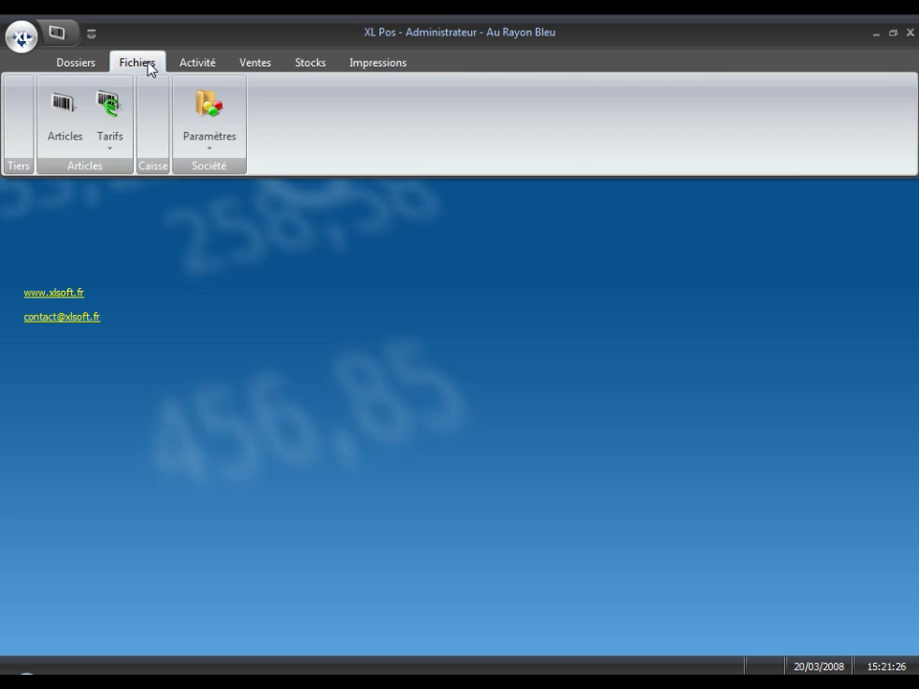
{"action": "left_click", "coordinate": [74, 119]}
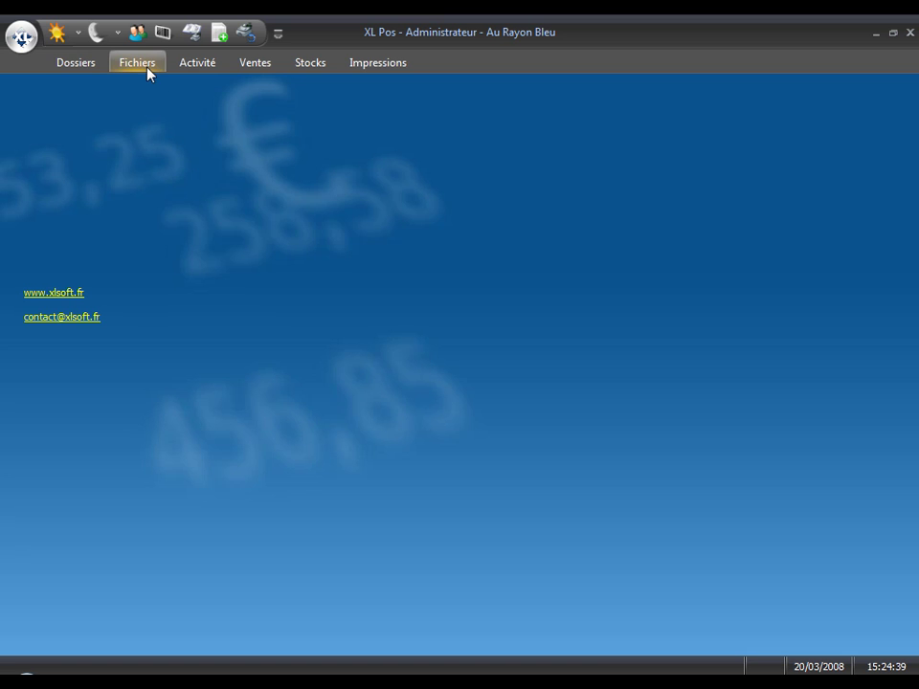
Open the seller profiles and display the Caisse rights of the STAGIAIRE profile
{"action": "left_click", "coordinate": [140, 66]}
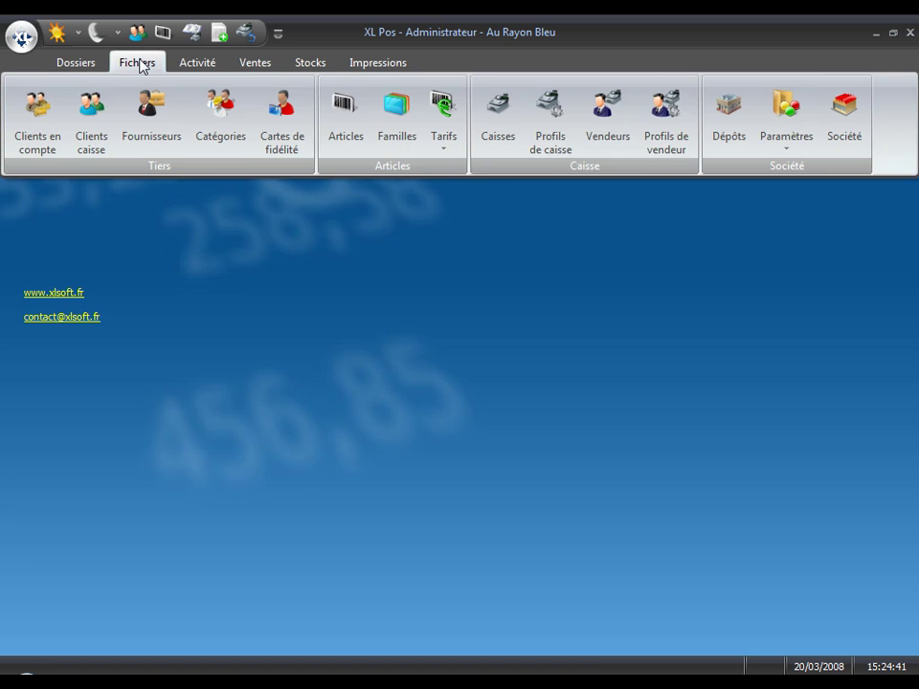
{"action": "left_click", "coordinate": [664, 127]}
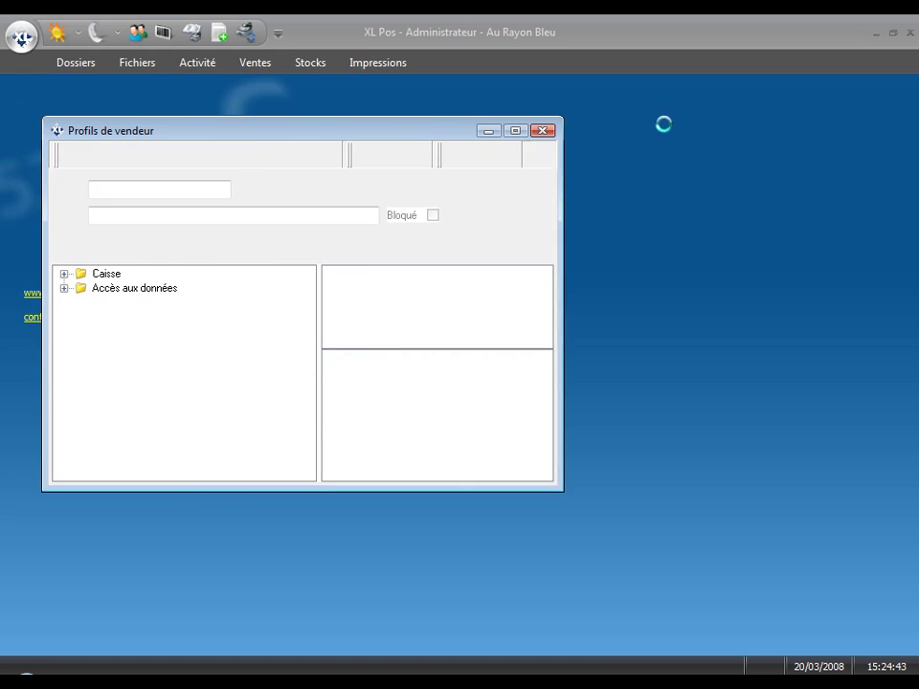
{"action": "left_click", "coordinate": [63, 255]}
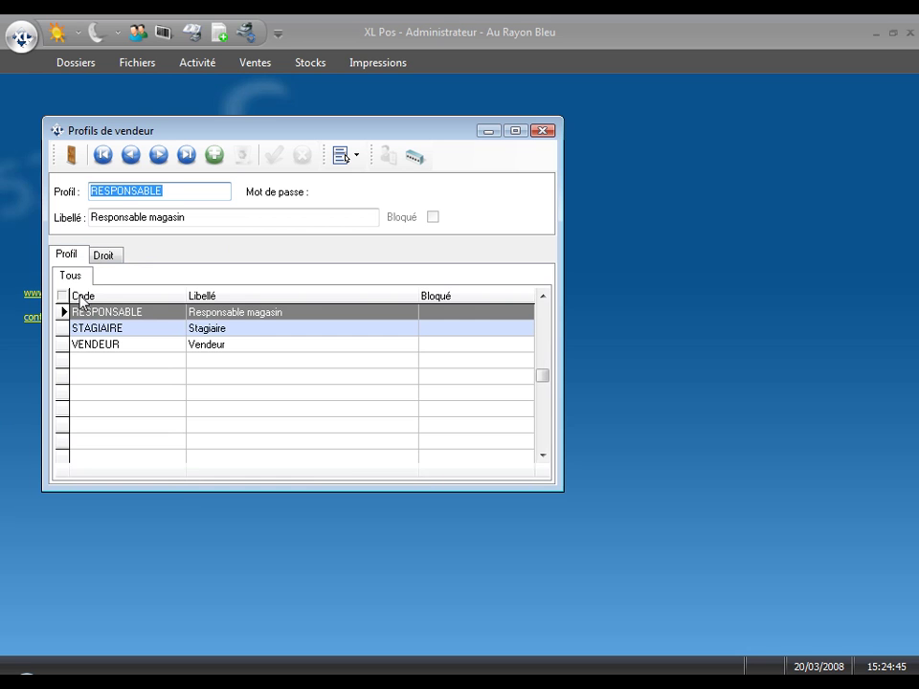
{"action": "double_click", "coordinate": [76, 328]}
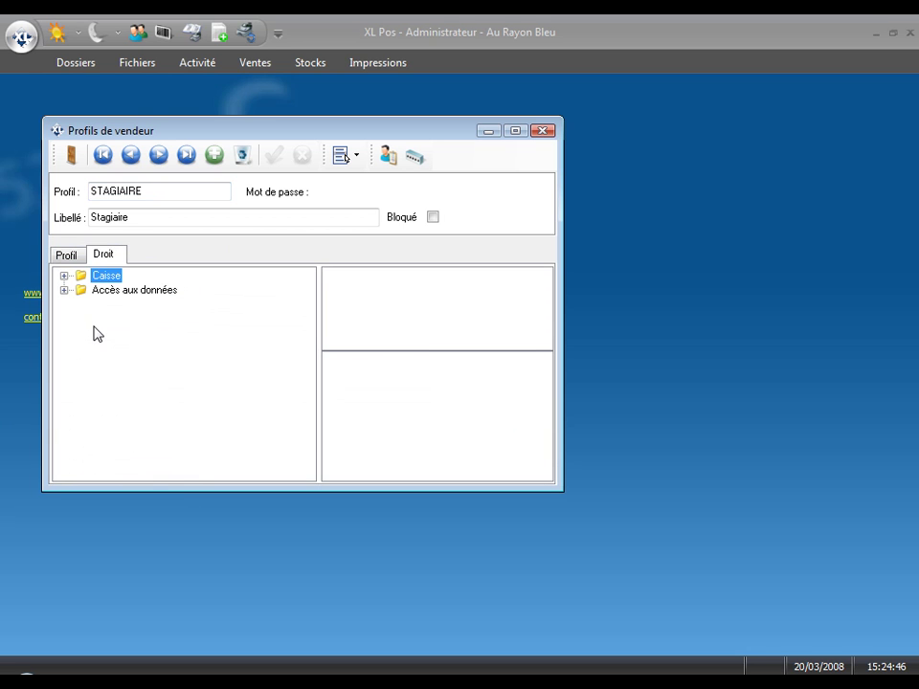
{"action": "left_click", "coordinate": [64, 275]}
Set Insérer une remise en ligne and Insérer une remise de pied to Aucun droit for the STAGIAIRE profile
{"action": "left_click_drag", "start_coordinate": [305, 307], "coordinate": [300, 400]}
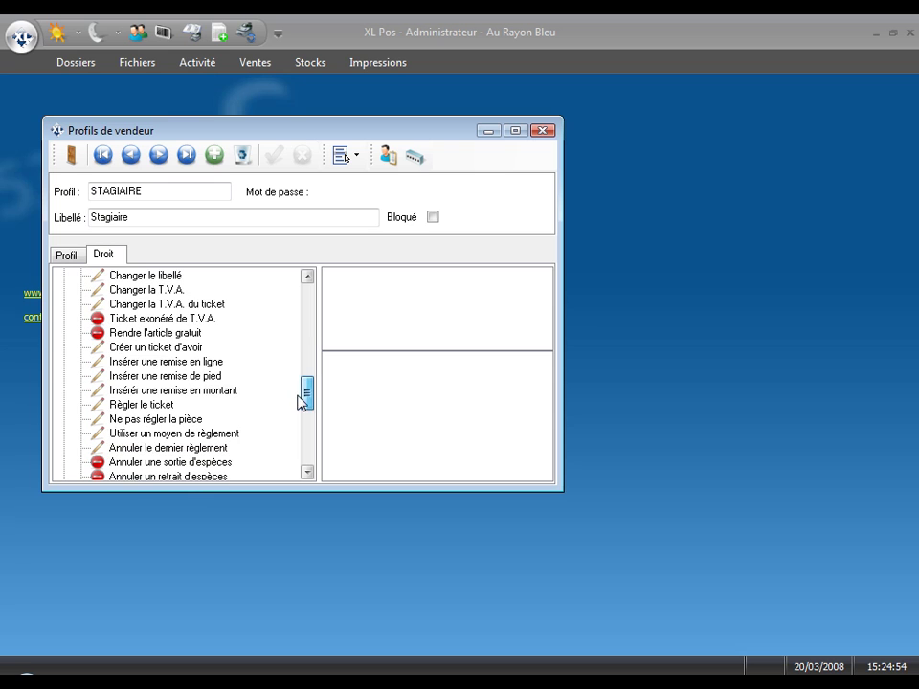
{"action": "left_click", "coordinate": [158, 362]}
{"action": "right_click", "coordinate": [153, 363]}
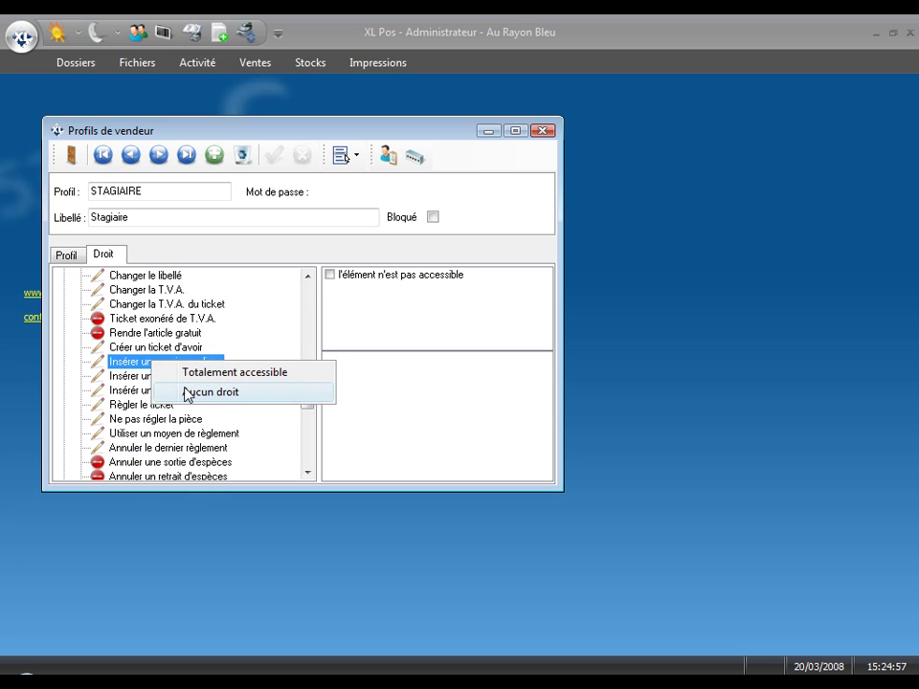
{"action": "left_click", "coordinate": [187, 392]}
{"action": "left_click", "coordinate": [160, 377]}
{"action": "right_click", "coordinate": [160, 380]}
{"action": "left_click", "coordinate": [198, 408]}
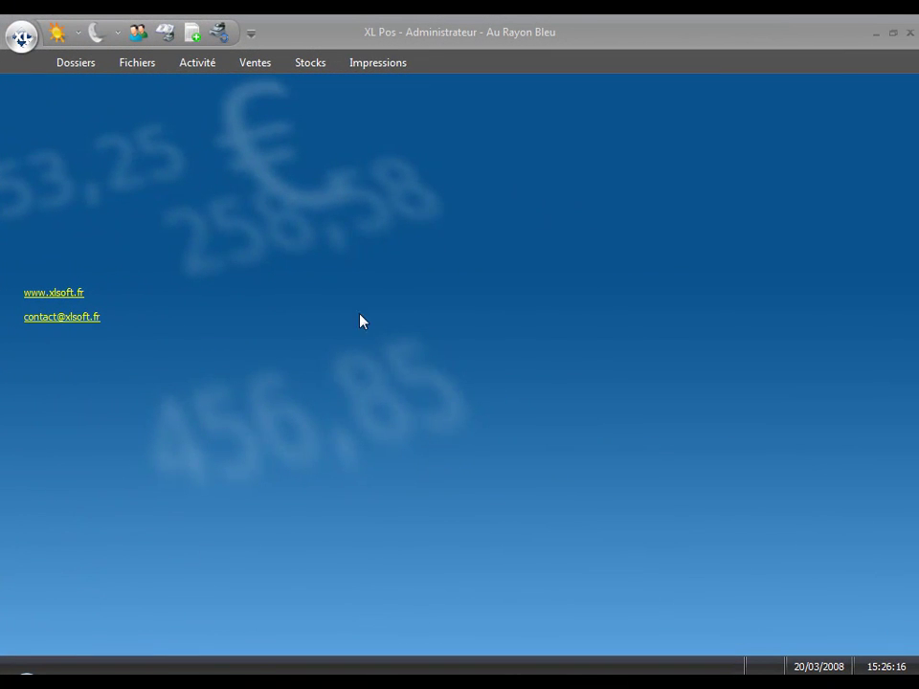
Add the Articles command from Fichiers to the quick access toolbar
{"action": "left_click", "coordinate": [135, 67]}
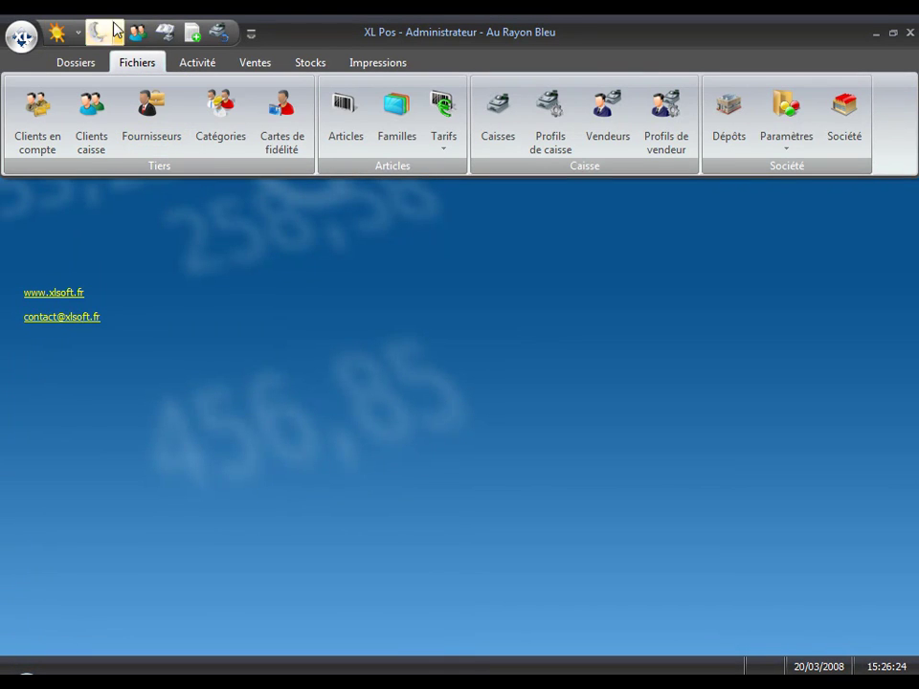
{"action": "right_click", "coordinate": [345, 112]}
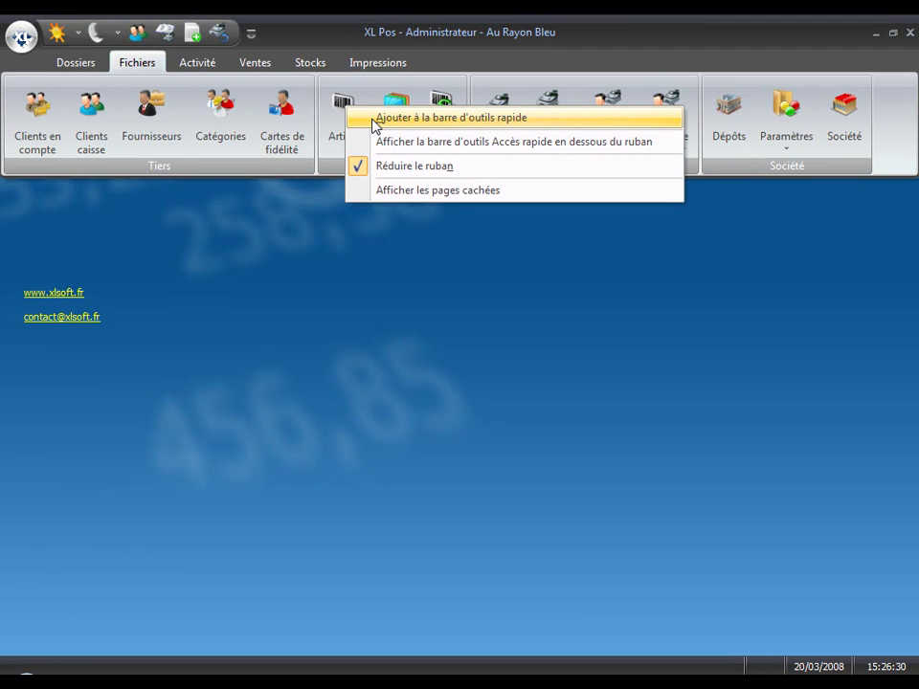
{"action": "left_click", "coordinate": [373, 119]}
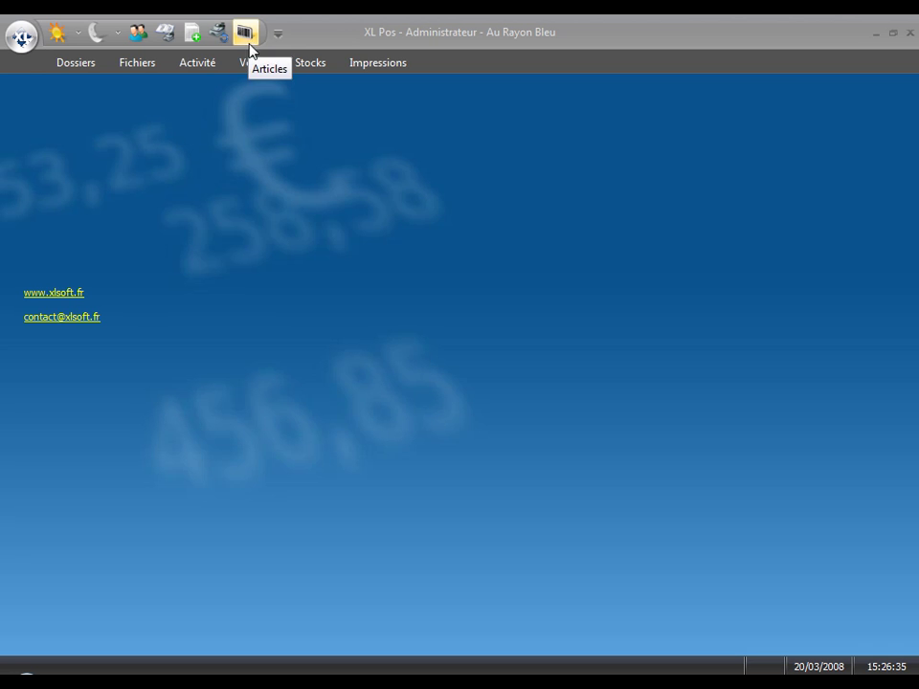
{"action": "left_click", "coordinate": [207, 67]}
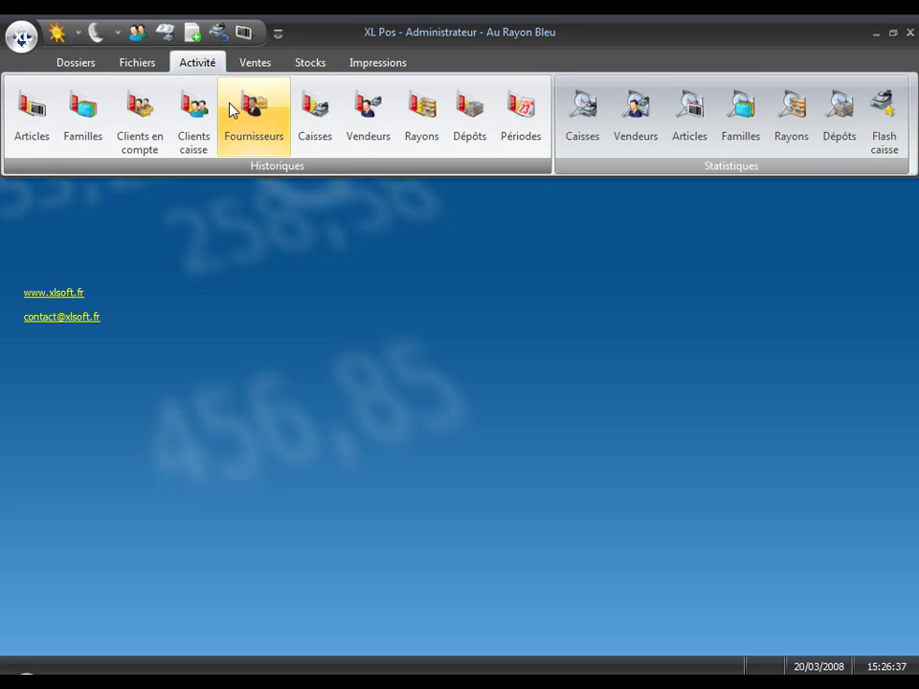
{"action": "left_click", "coordinate": [308, 65]}
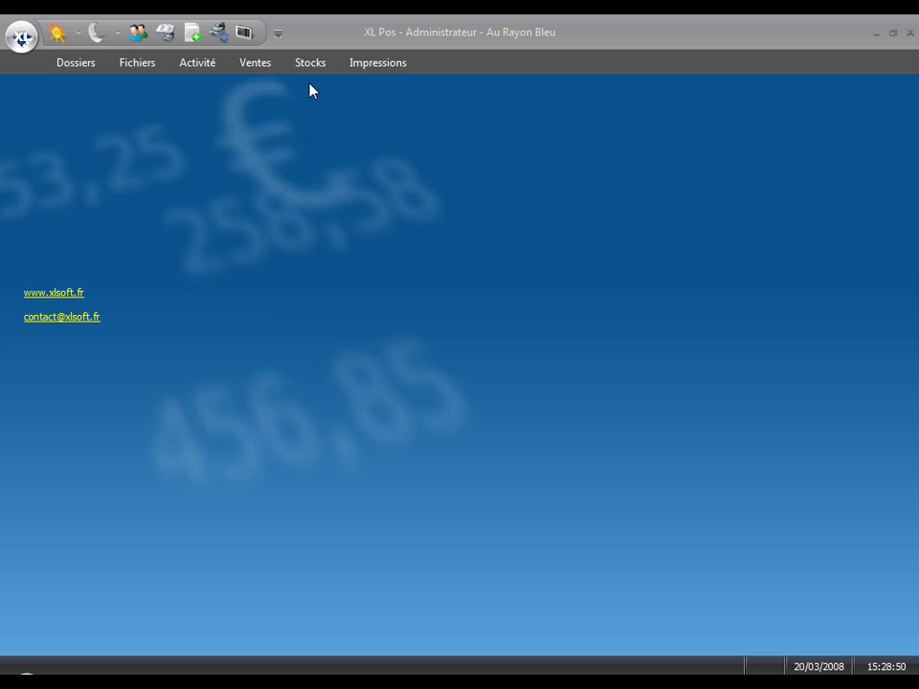
Open the article label printing settings and open the Etiquettes articles Code à barres model for modification
{"action": "left_click", "coordinate": [370, 65]}
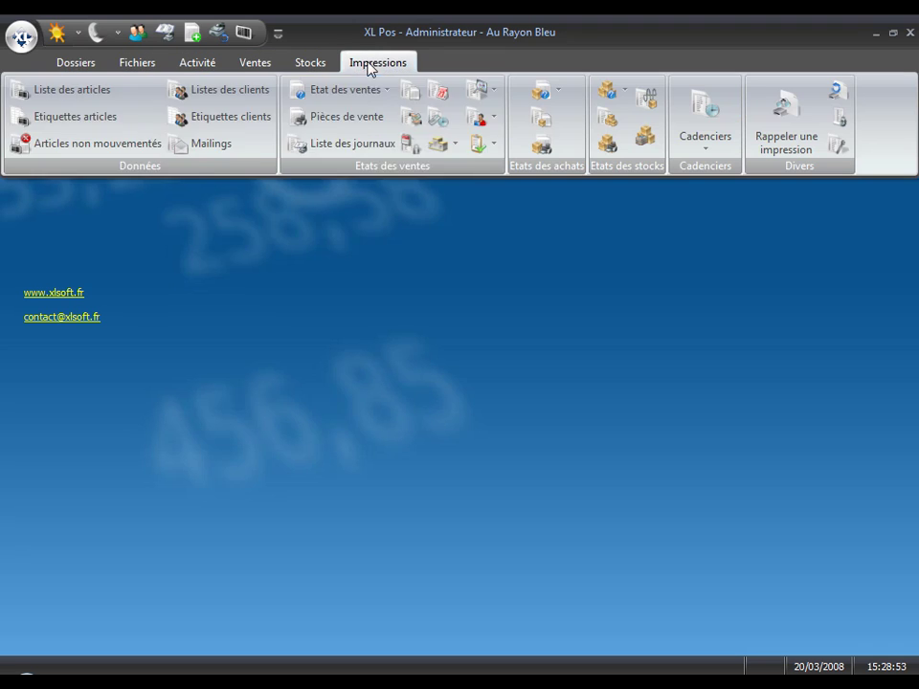
{"action": "left_click", "coordinate": [84, 119]}
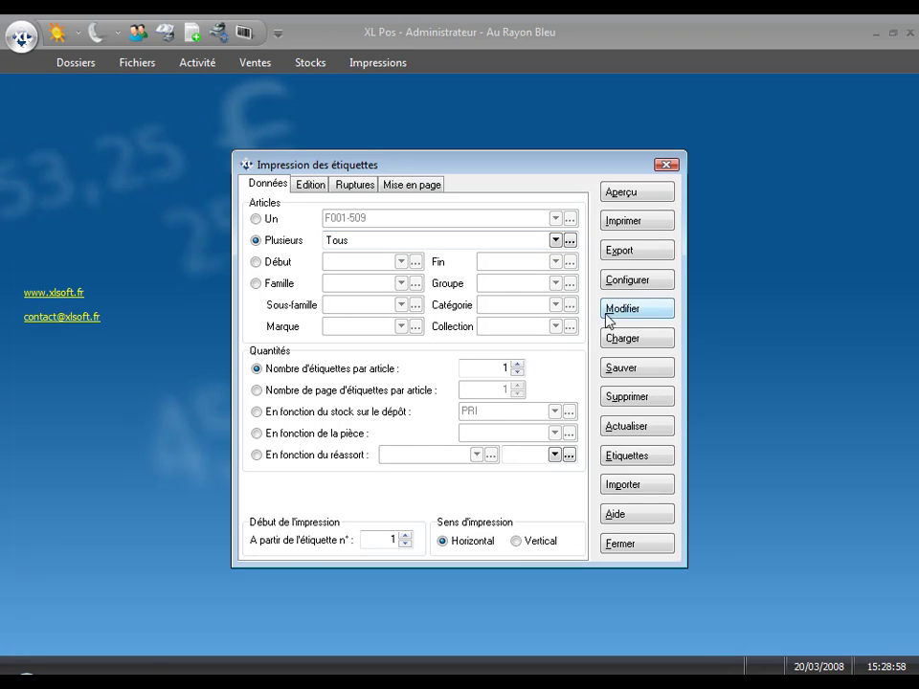
{"action": "left_click", "coordinate": [610, 310]}
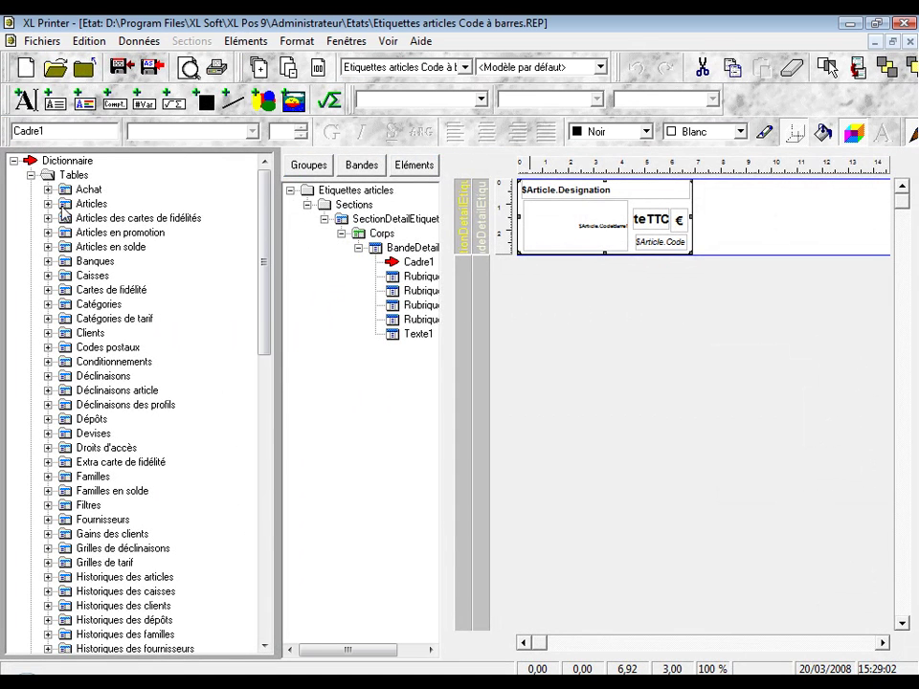
Add the Libellé field of the article's linked Famille to the label and fit it above the price, about 2.40 wide
{"action": "left_click", "coordinate": [48, 204]}
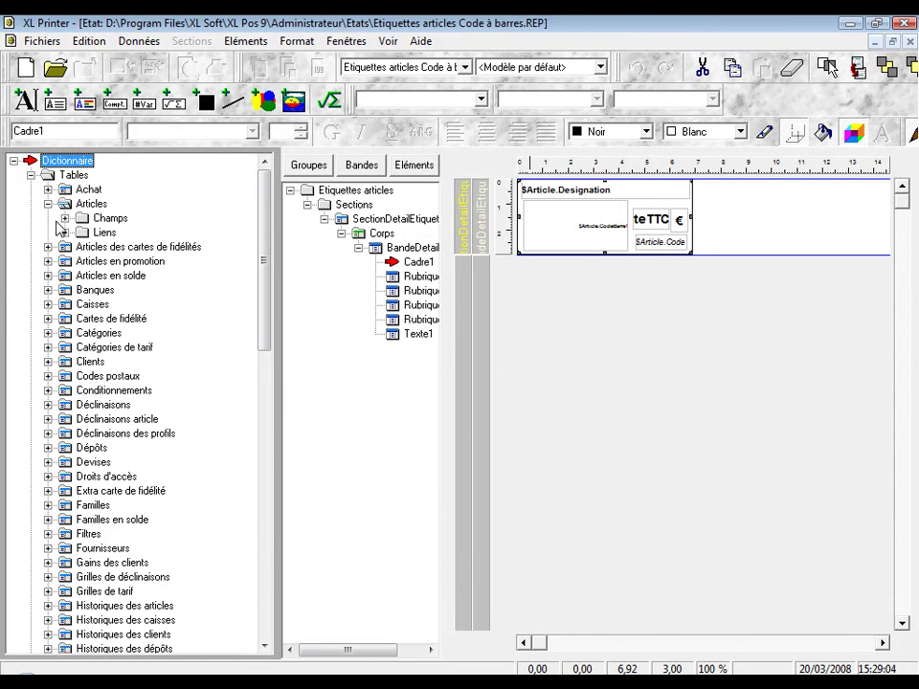
{"action": "left_click", "coordinate": [65, 233]}
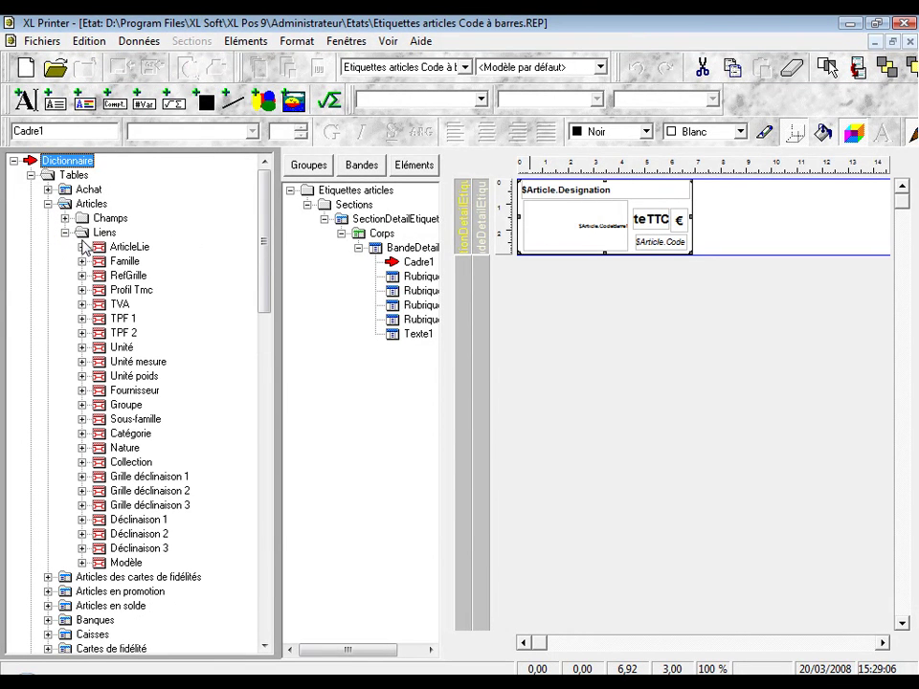
{"action": "left_click", "coordinate": [83, 260]}
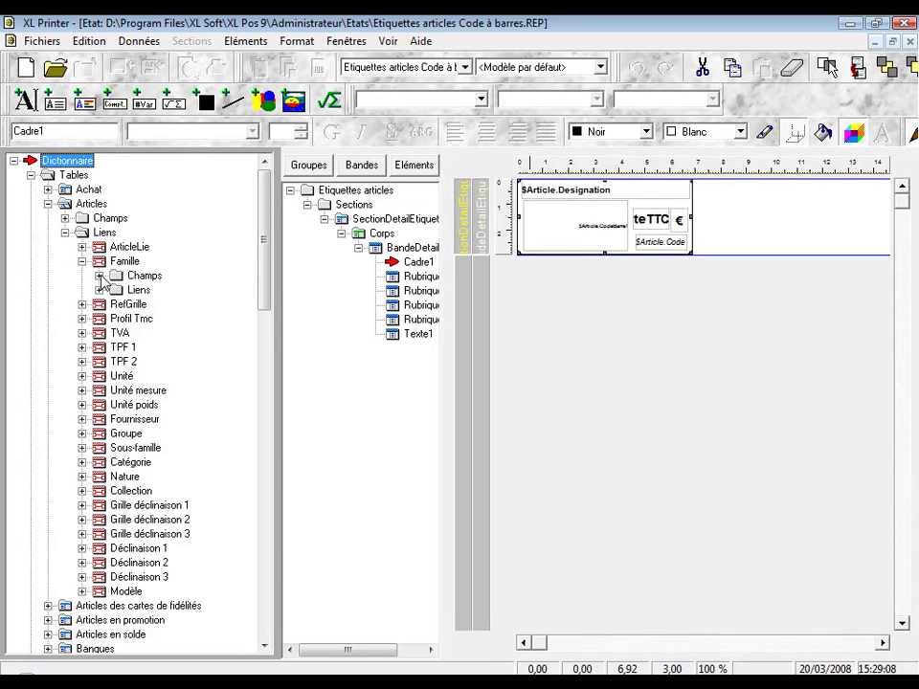
{"action": "left_click", "coordinate": [98, 274]}
{"action": "left_click", "coordinate": [156, 190]}
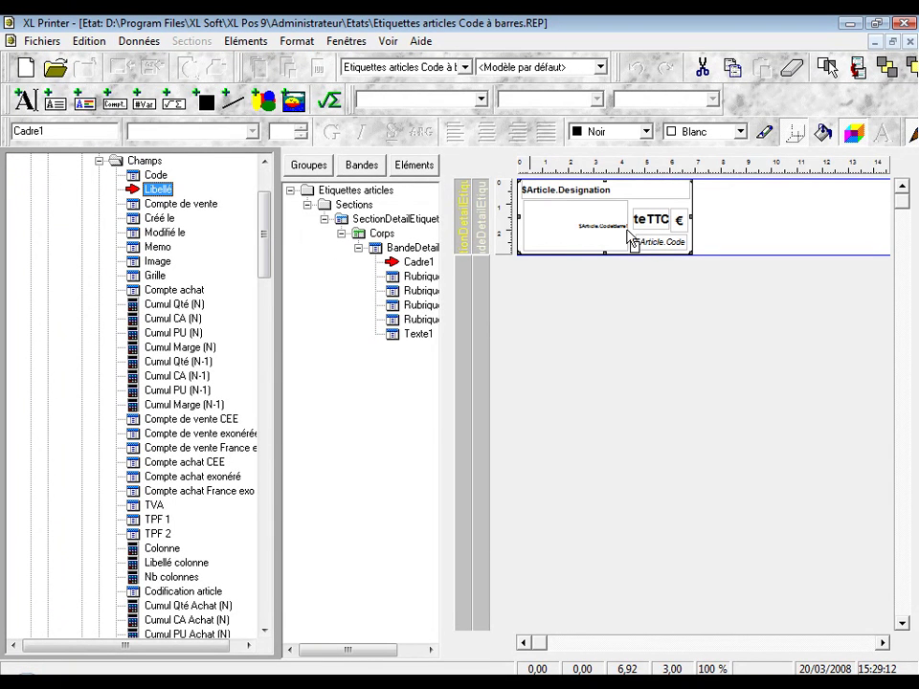
{"action": "left_click", "coordinate": [646, 206]}
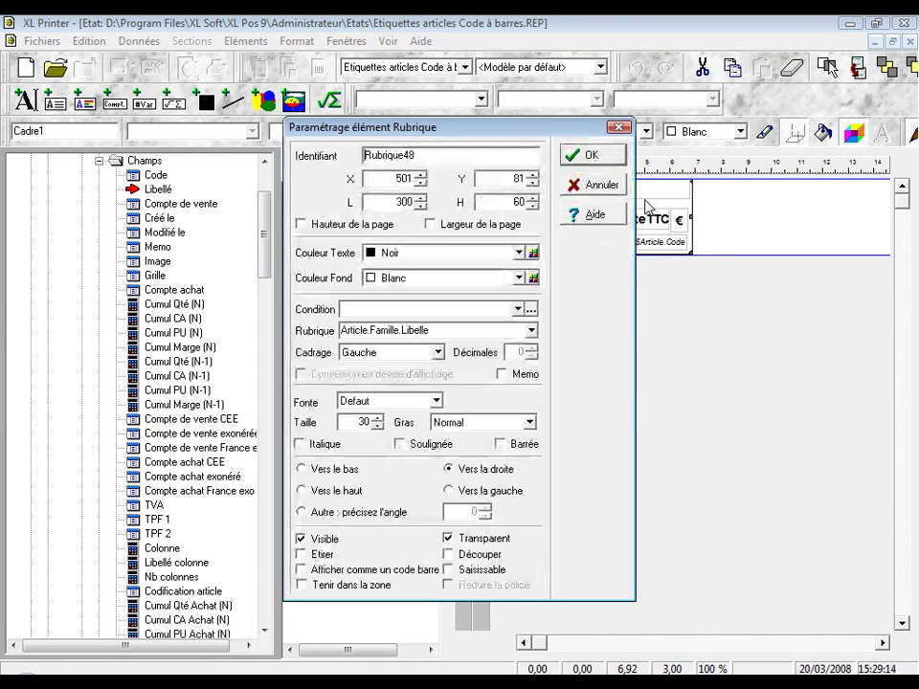
{"action": "left_click", "coordinate": [587, 161]}
{"action": "mouse_move", "coordinate": [677, 214]}
{"action": "left_mouse_down"}
{"action": "mouse_move", "coordinate": [658, 208]}
{"action": "mouse_move", "coordinate": [691, 201]}
{"action": "left_mouse_up"}
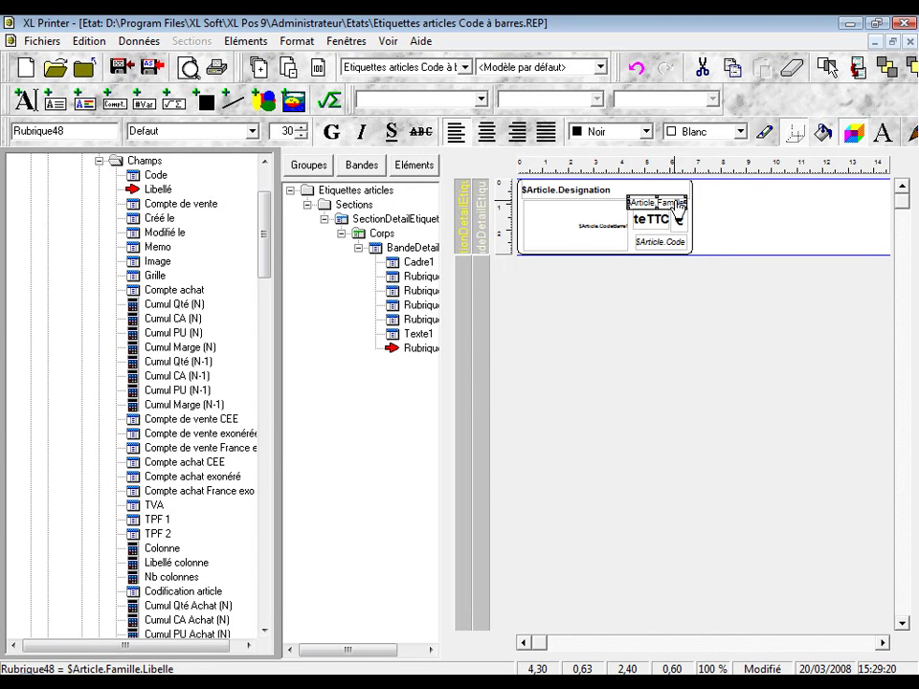